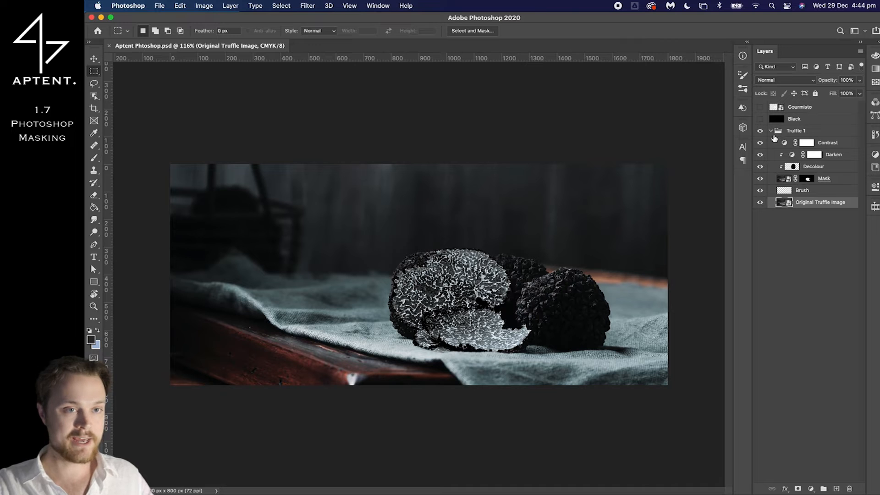
Hide every layer in the Truffle 1 group above the Original Truffle Image layer, from Brush up to Contrast
click(770, 134)
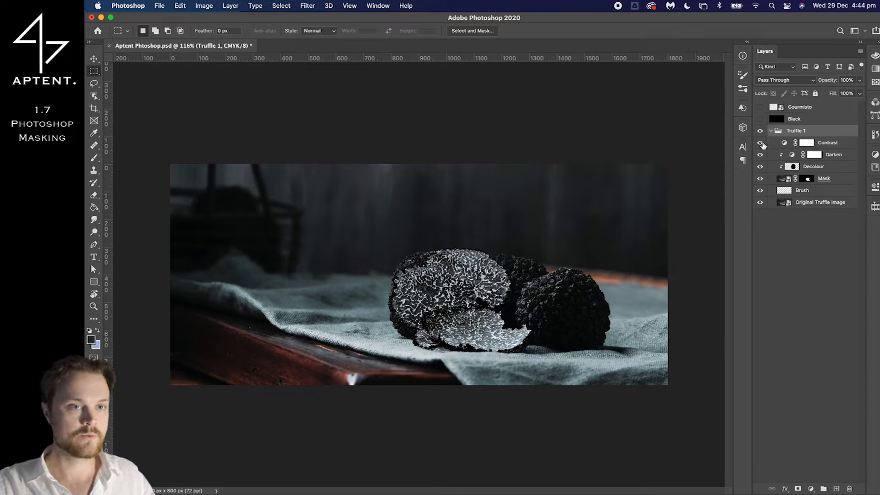
click(807, 179)
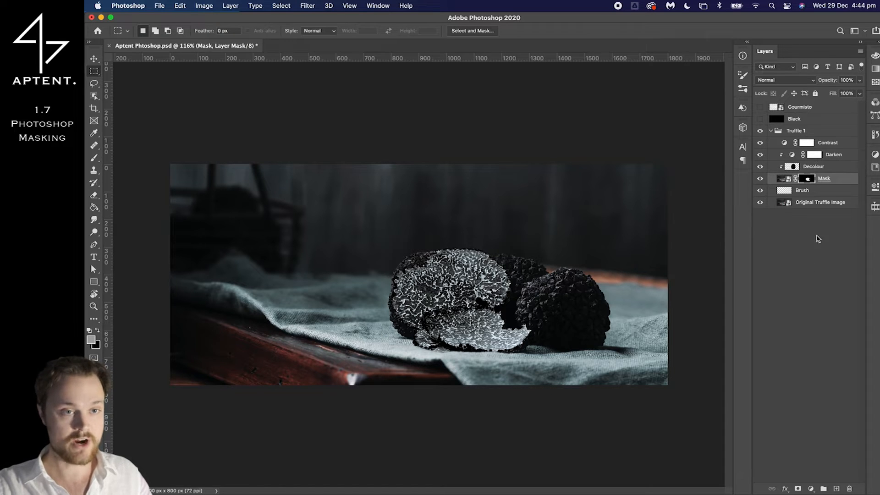
click(818, 202)
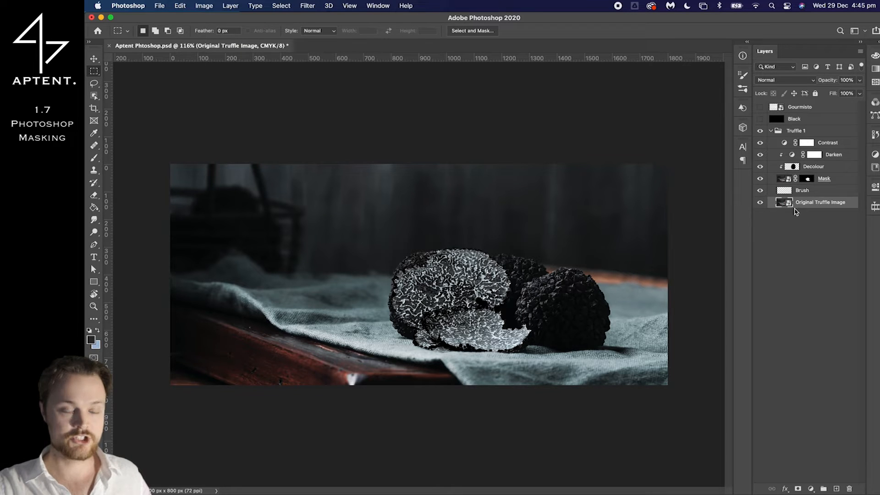
drag(761, 194, 761, 147)
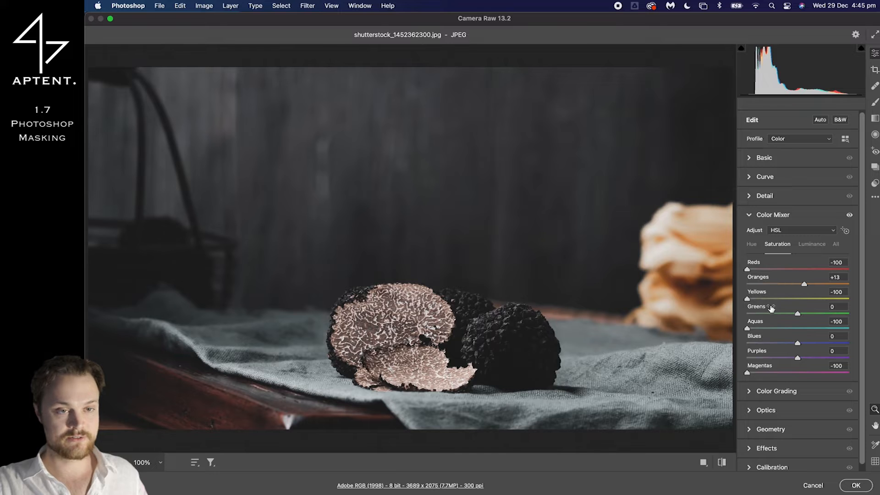
Compare the truffles and cloth with and without the Color Mixer saturation adjustments in Camera Raw
click(848, 215)
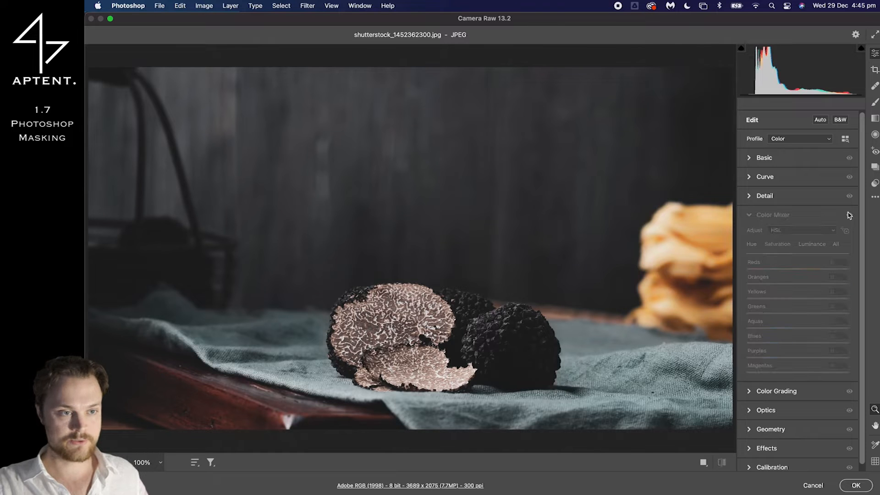
click(849, 214)
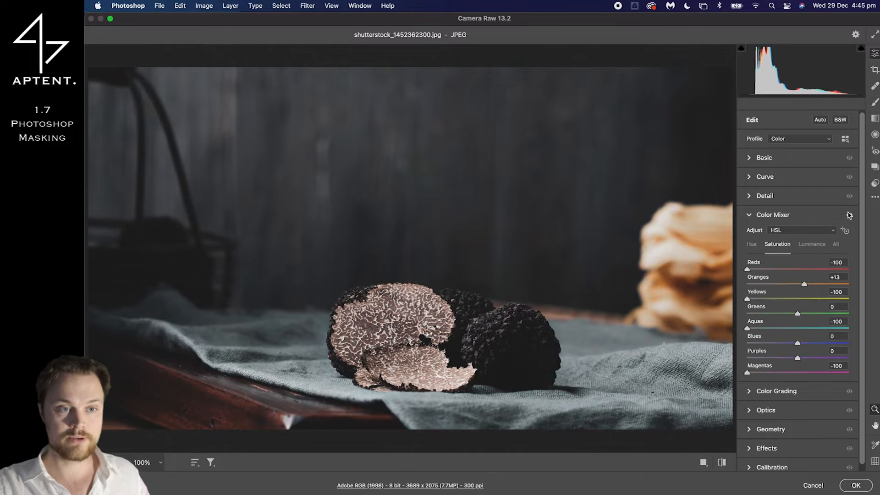
click(849, 215)
click(848, 215)
click(848, 215)
click(849, 215)
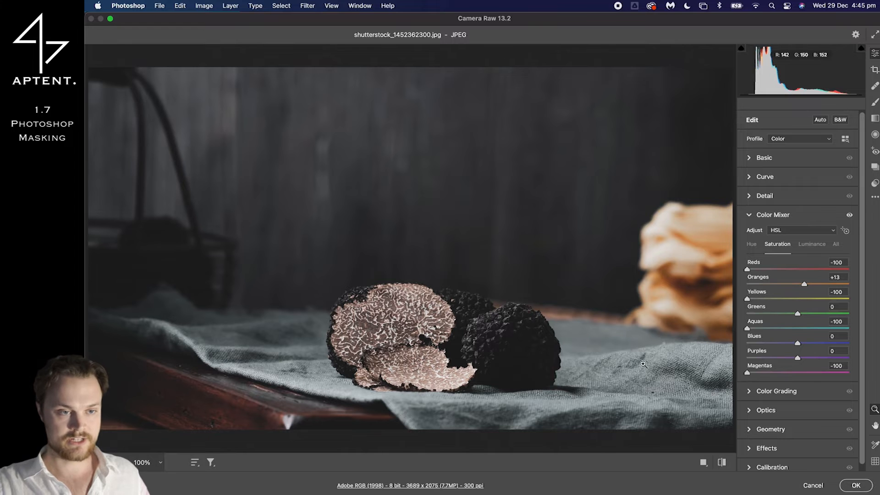
click(675, 375)
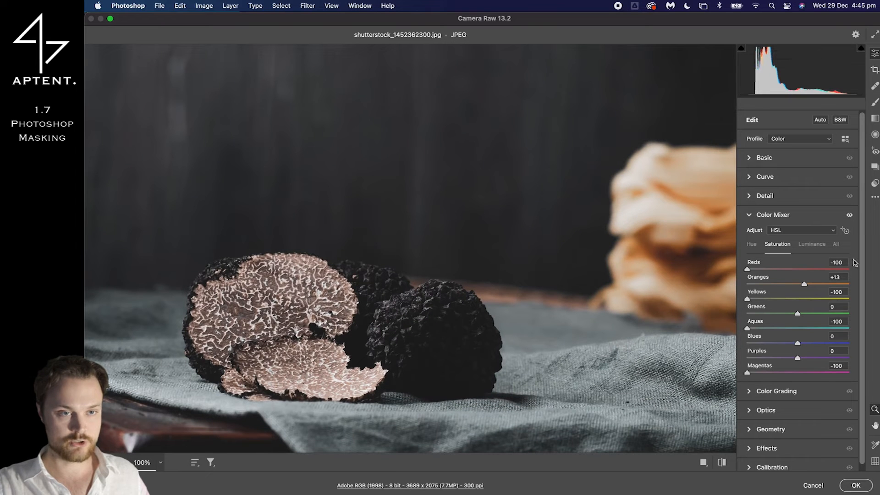
click(850, 214)
click(850, 215)
click(849, 215)
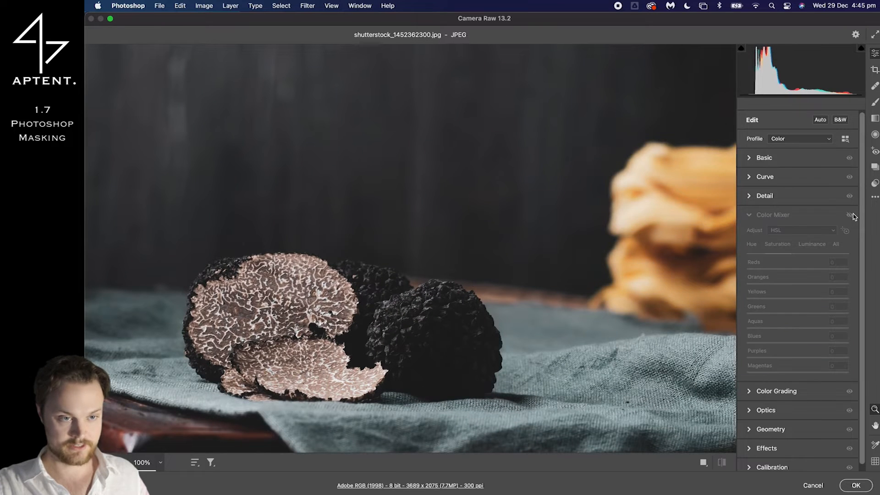
click(851, 215)
click(851, 214)
click(851, 215)
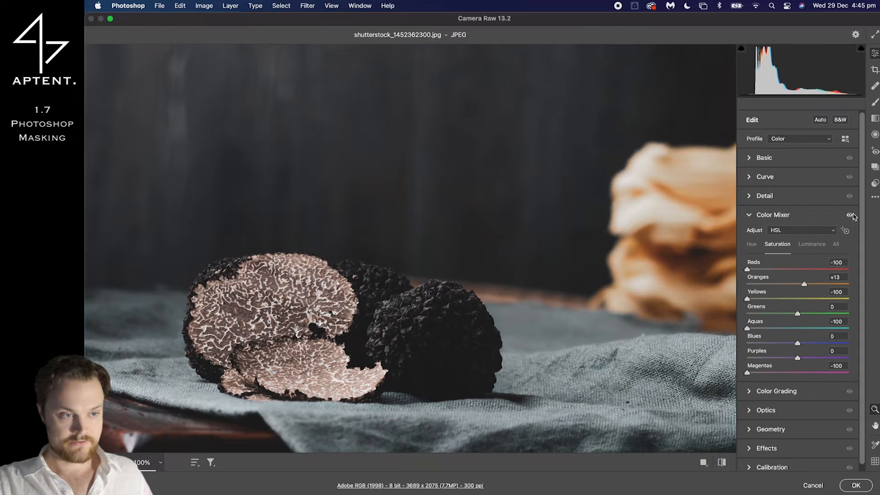
click(851, 214)
click(851, 215)
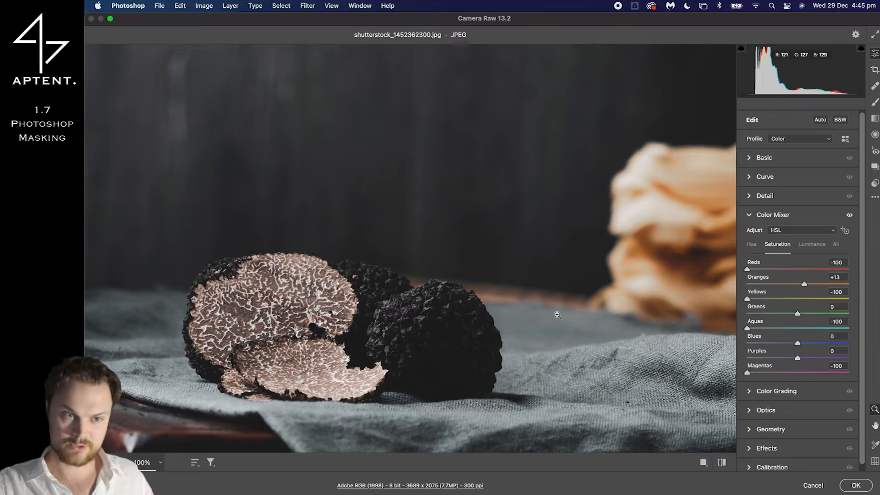
Examine the Color Mixer's effect close up on the tabletop and truffle slices, and leave Camera Raw without applying changes
drag(287, 402, 230, 392)
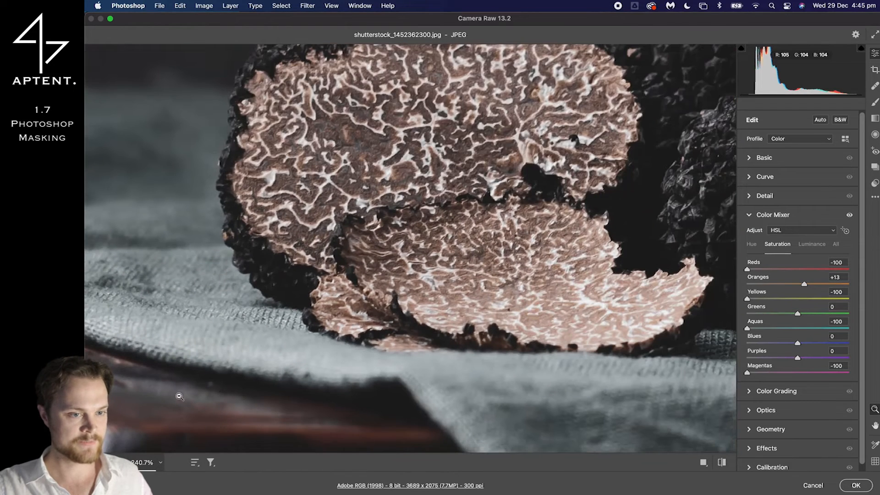
click(849, 215)
click(849, 214)
click(849, 214)
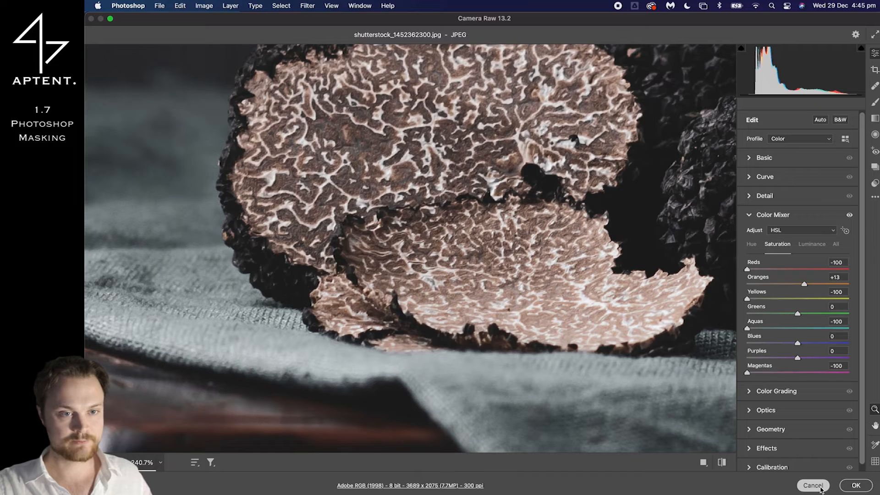
click(813, 484)
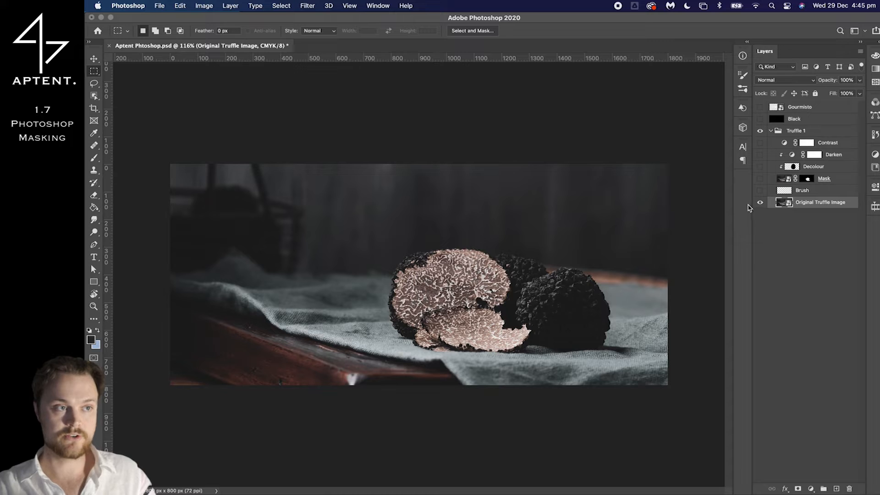
Duplicate the Original Truffle Image layer and move the copy to the top of the Truffle 1 group
click(823, 213)
key(super+j)
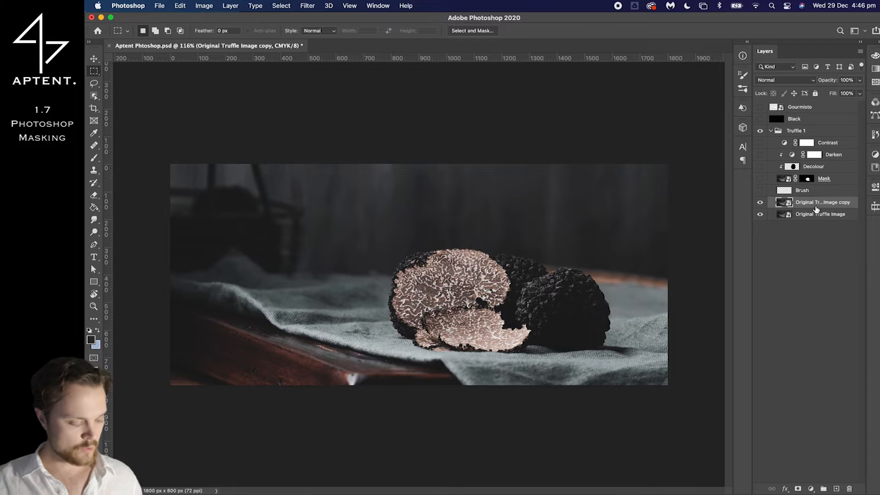
key(super+shift+bracketright)
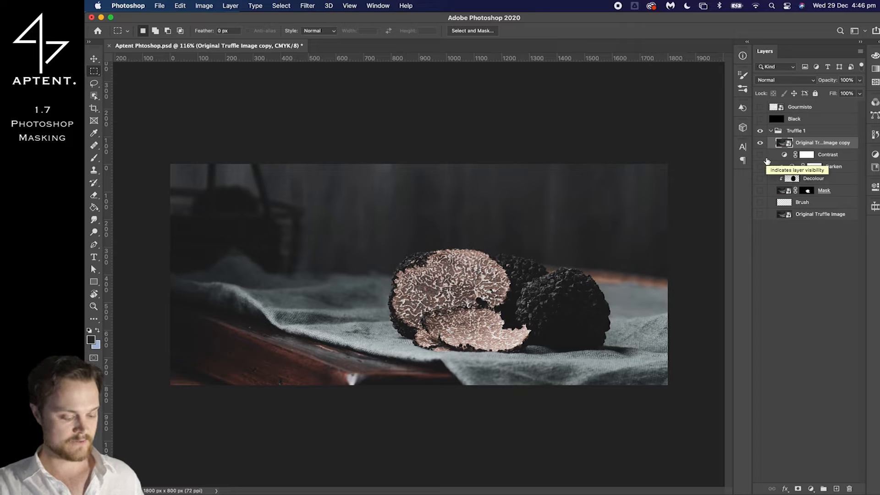
Create a new empty layer named Brush above the Original Truffle Image copy
key(super+shift+n)
text(Brush)
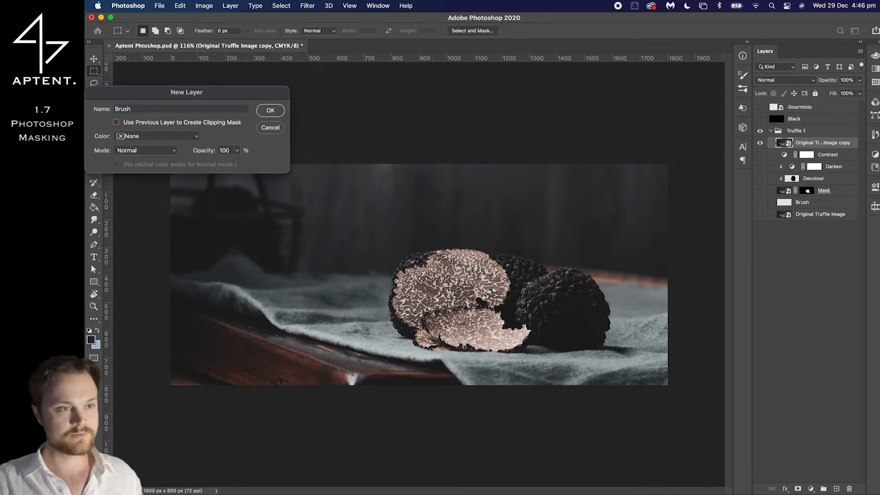
key(Return)
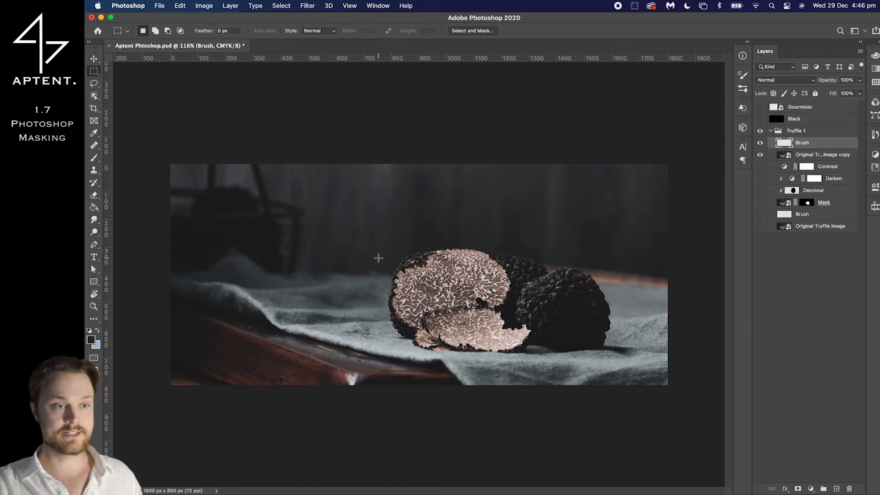
Compare the truffle copy with the finished edit by swapping which layers are visible, ending with only the new Brush and copy layers shown
key(b)
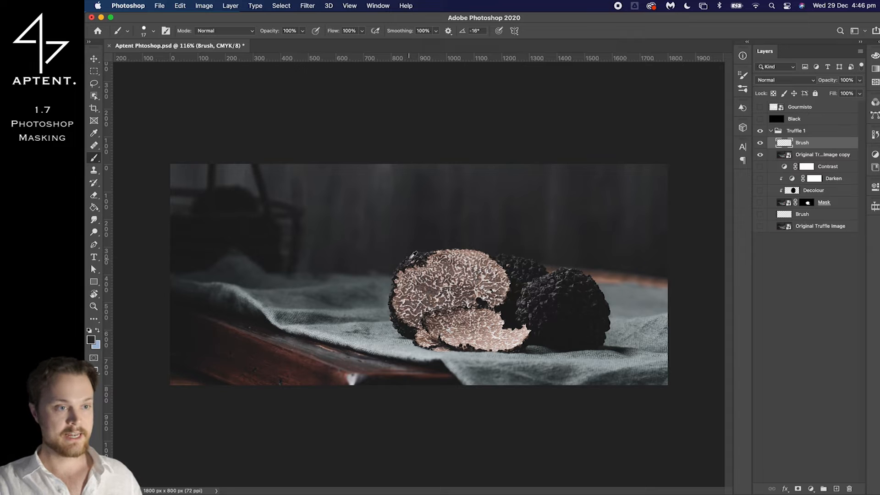
scroll(415, 254, up, 8)
scroll(398, 251, up, 3)
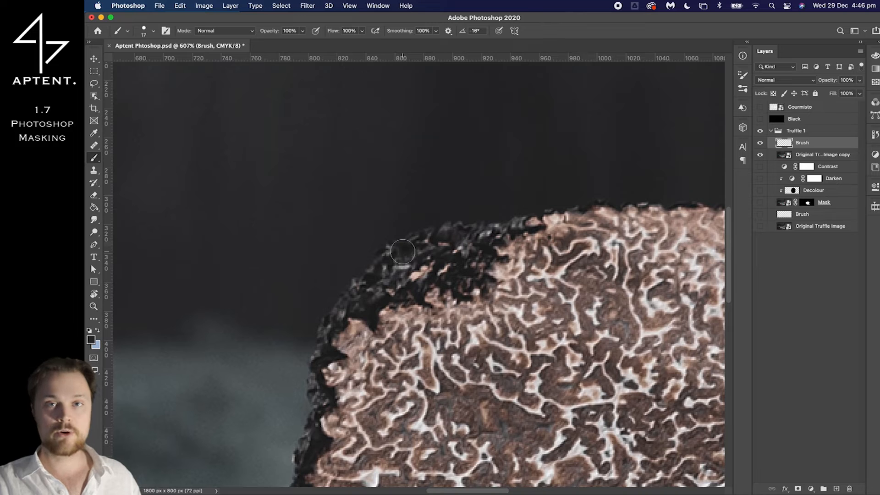
scroll(408, 247, down, 8)
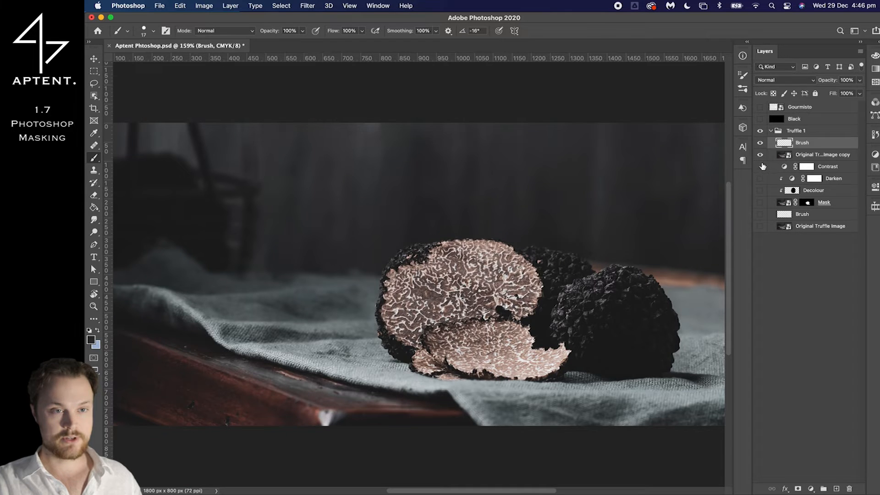
mouse_move(760, 155)
mouse_down()
mouse_move(760, 144)
mouse_move(767, 220)
mouse_up()
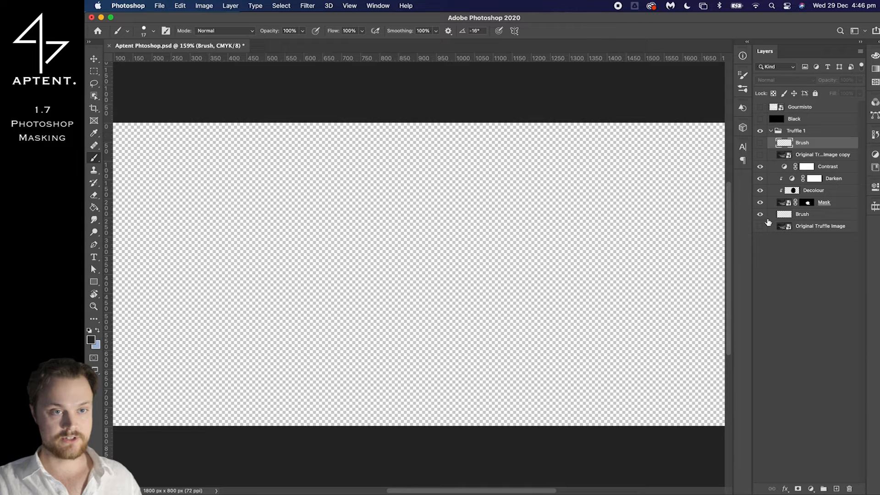
click(760, 227)
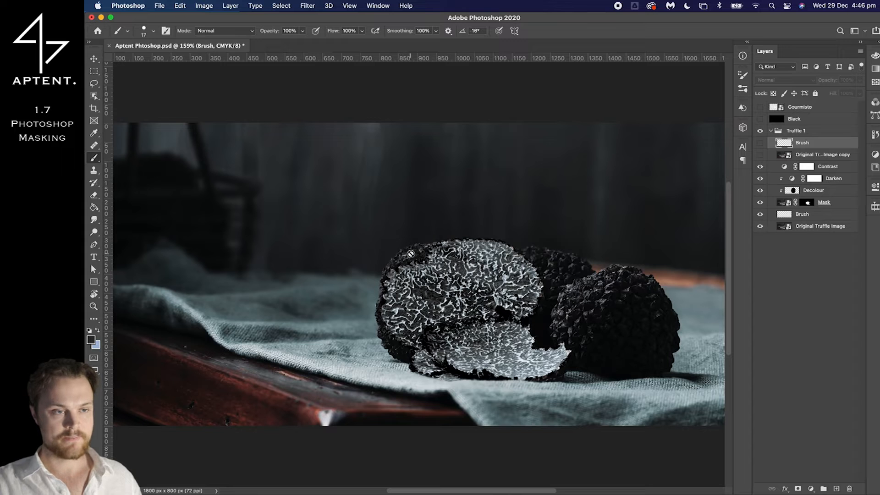
drag(761, 173, 760, 227)
click(761, 145)
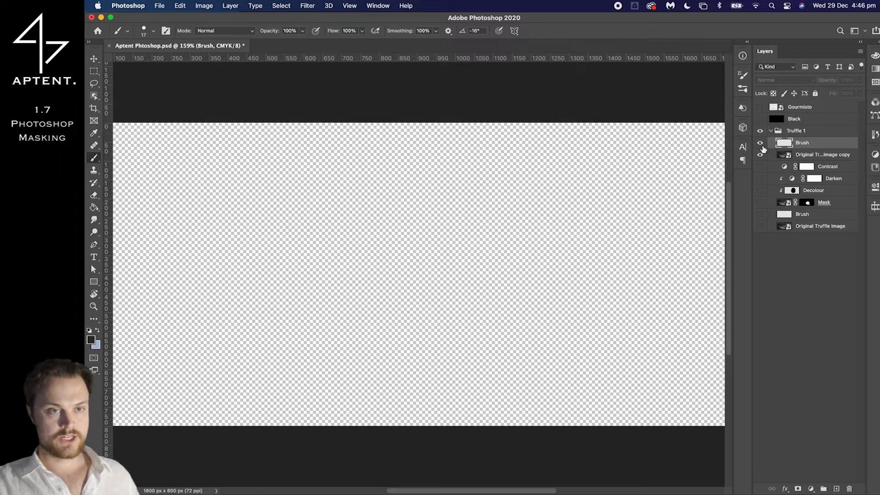
click(760, 153)
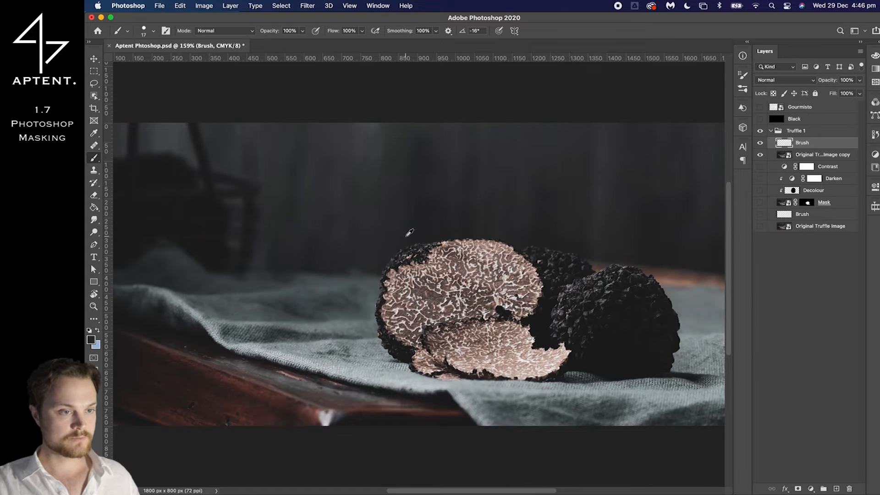
Set the Brush tool's size to 10 px for retouching the dark rind on the sliced truffle's upper-left edge
scroll(411, 231, up, 4)
scroll(416, 232, up, 8)
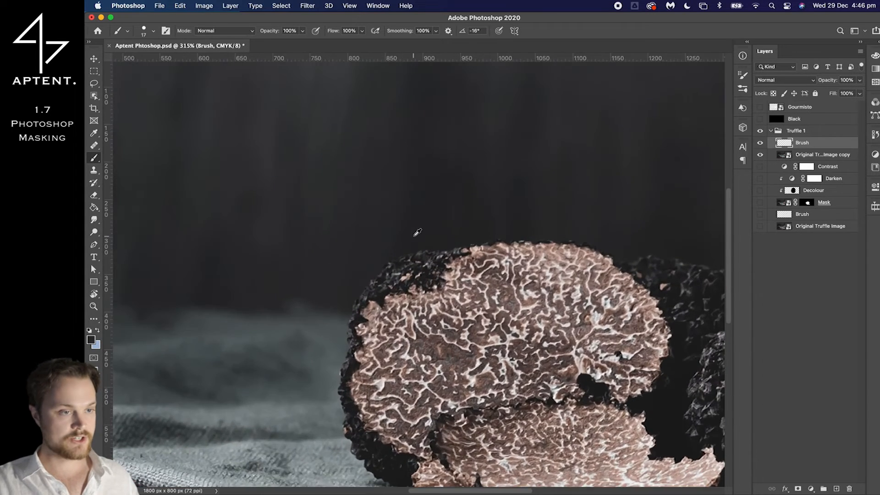
scroll(418, 257, up, 1)
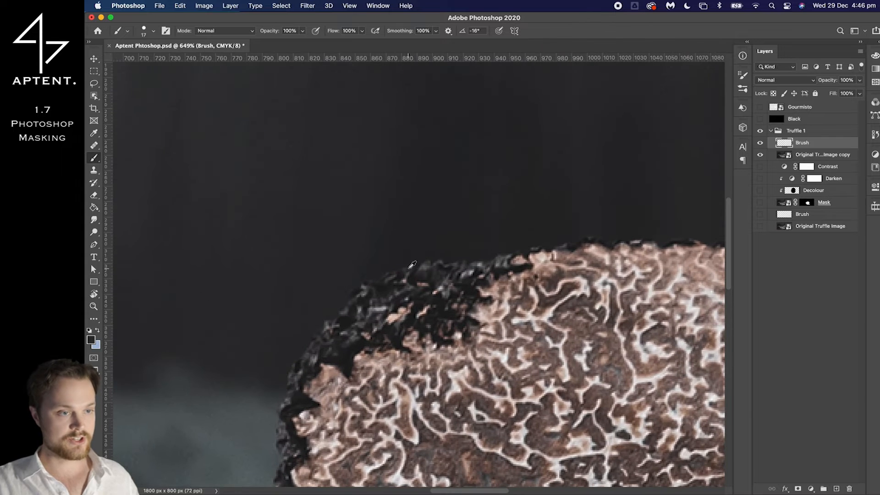
key(i)
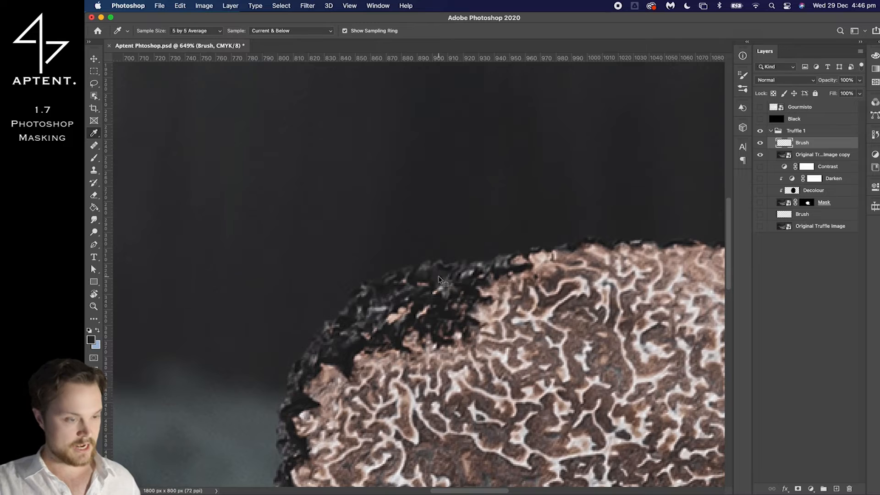
right_click(437, 278)
key(Escape)
key(b)
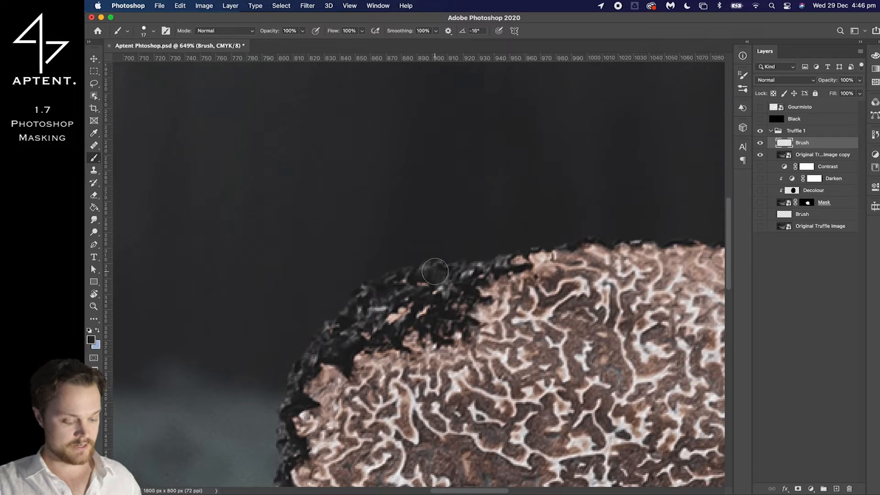
mouse_move(435, 272)
mouse_down()
mouse_move(411, 267)
mouse_move(424, 266)
mouse_move(422, 294)
mouse_move(426, 190)
mouse_up()
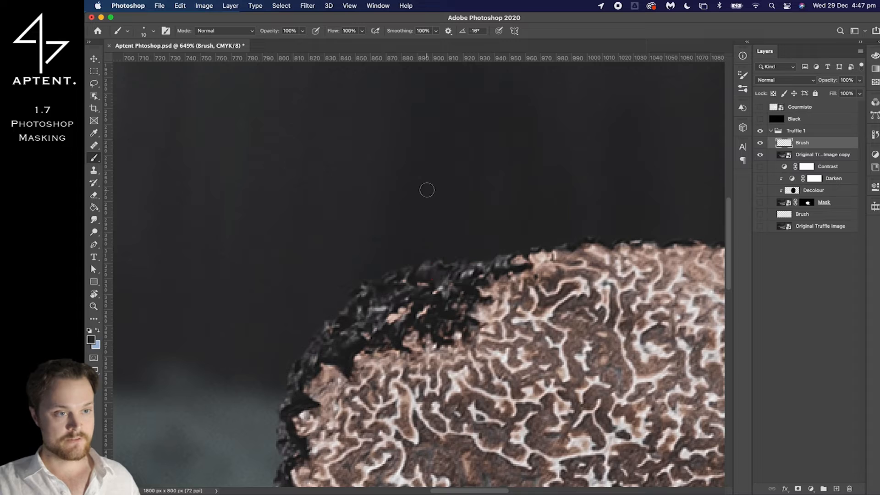
Sample a dark rind colour and paint over the light speck near the truffle's upper-left edge on the new Brush layer
key(i)
click(432, 270)
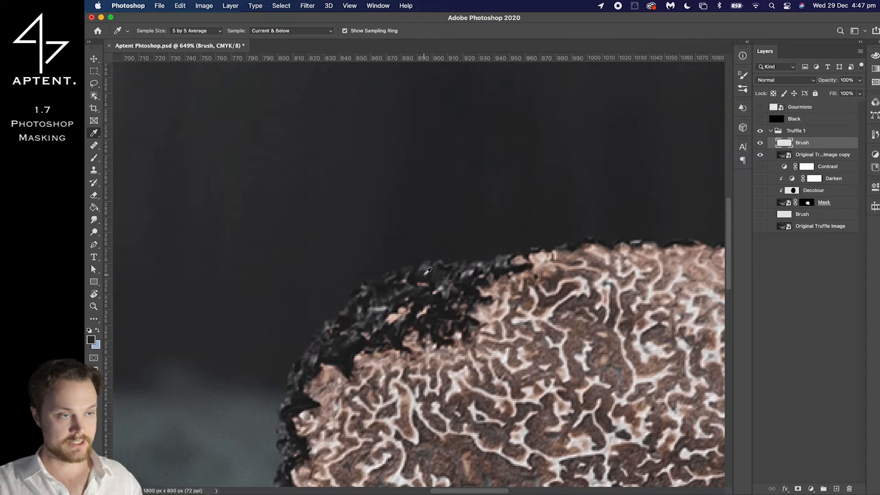
key(b)
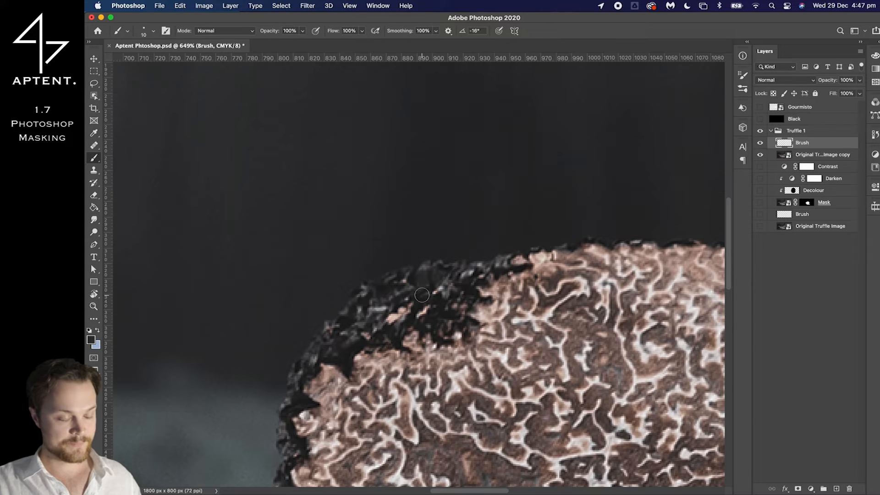
Sample neighbouring dark rind tones and paint over the pinkish-brown specks in the middle of the upper-left rind
key(i)
click(394, 299)
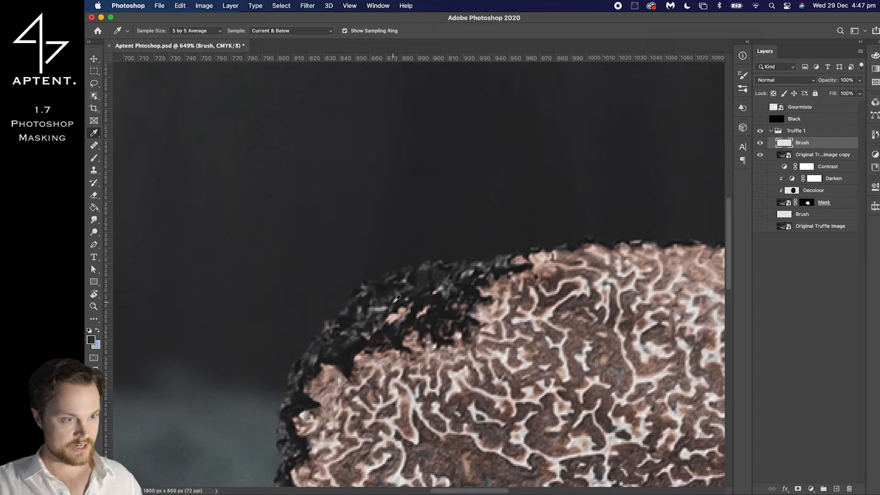
key(b)
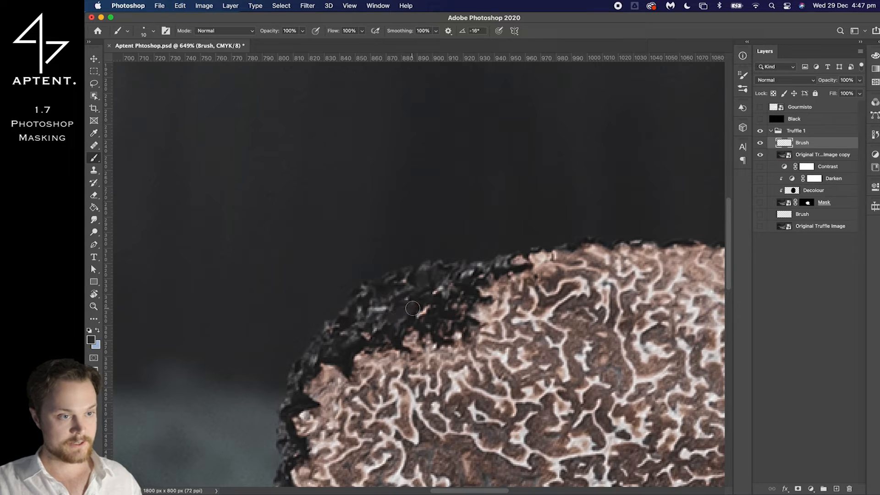
key(i)
key(b)
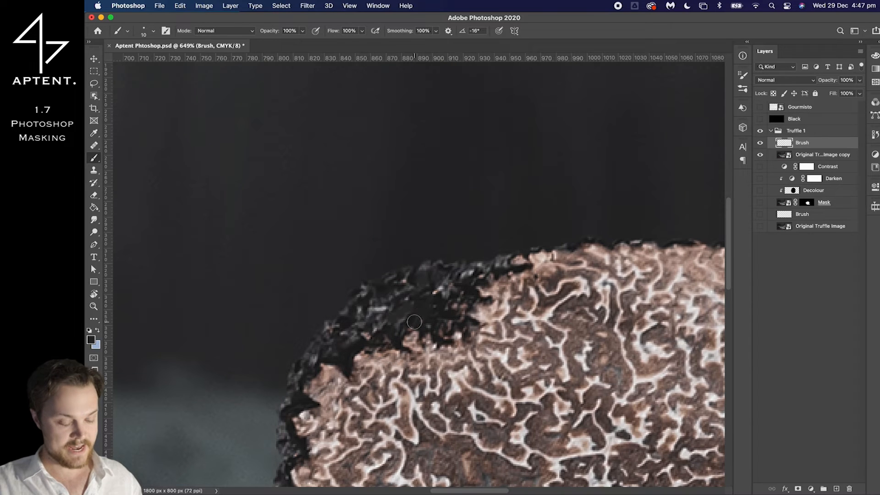
Sample dark and lighter grey rind tones and touch up the middle of the sliced truffle's upper-left rind on the Brush layer
key(i)
click(371, 323)
key(b)
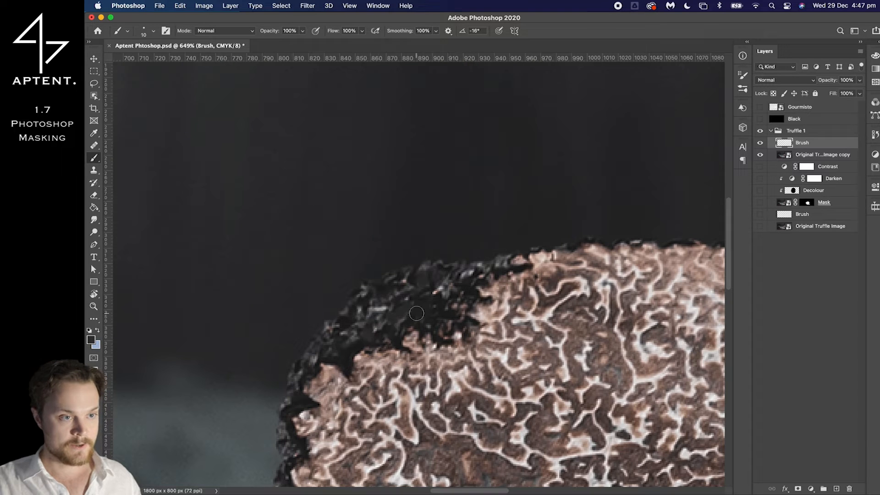
key(i)
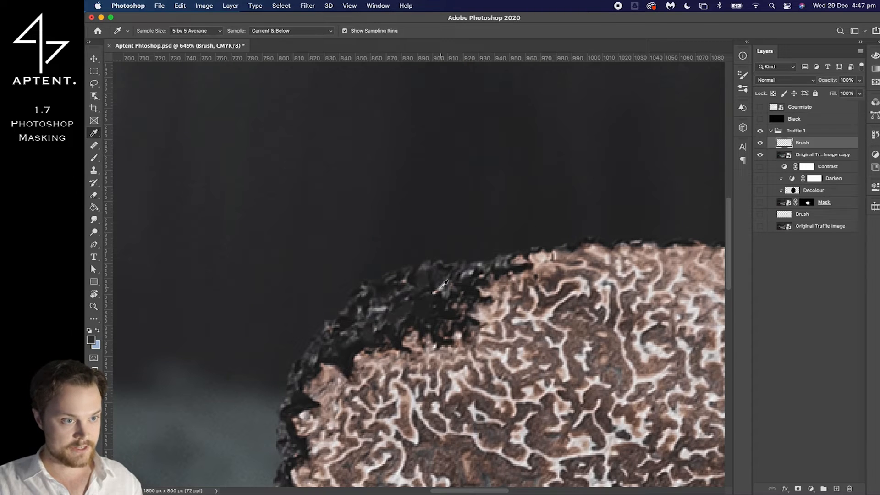
key(b)
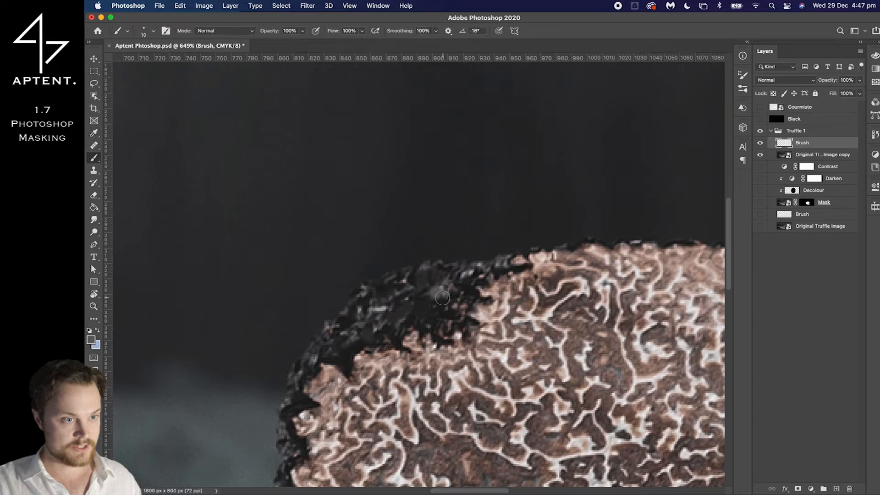
scroll(435, 291, down, 10)
scroll(447, 313, down, 2)
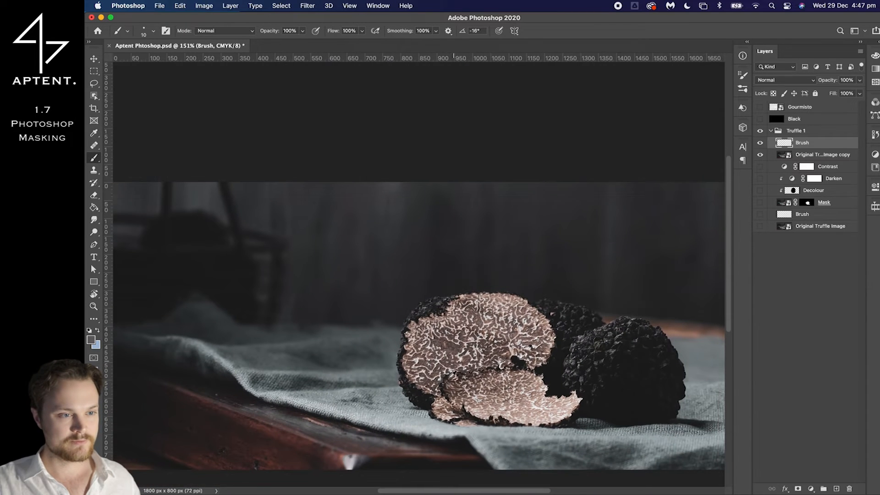
Sample a dark tone near the outer edge of the sliced truffle's upper-left rind and touch up the marks there
scroll(419, 317, up, 10)
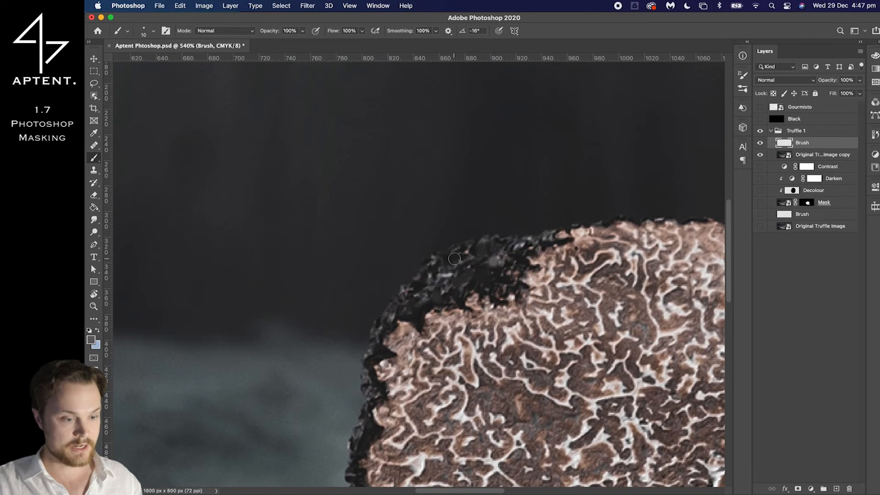
key(i)
click(456, 259)
key(b)
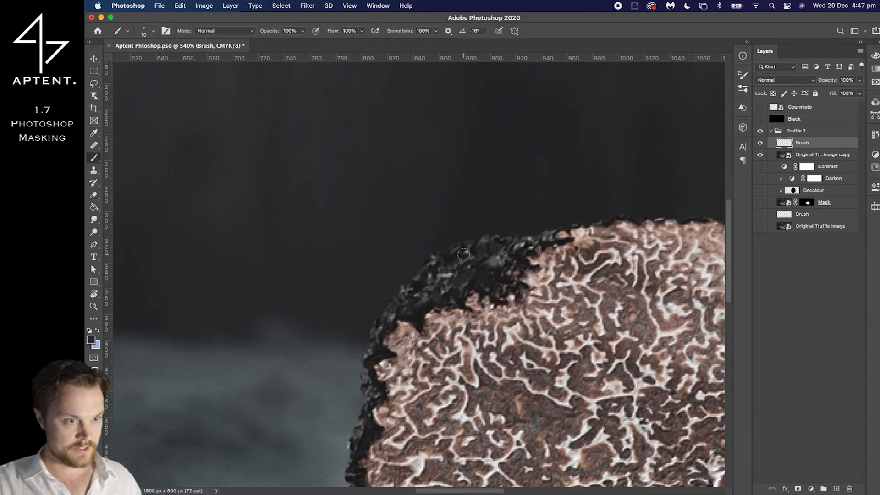
Paint over the orange-brown speck on the outer lower-left edge of the sliced truffle's rind
scroll(412, 274, down, 2)
scroll(373, 299, down, 4)
alt+click(373, 432)
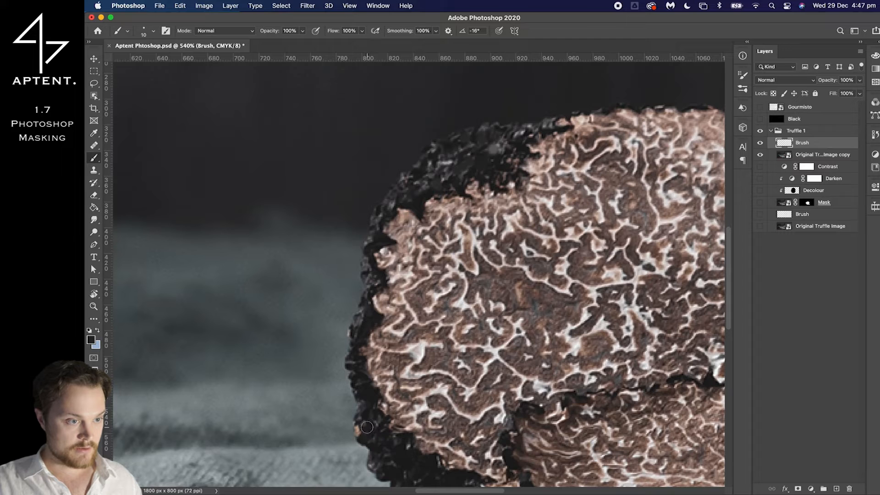
Paint out the pinkish specks on the dark truffle behind the slice, including the one beside the slice's upper-right edge
scroll(366, 431, down, 3)
scroll(367, 431, right, 3)
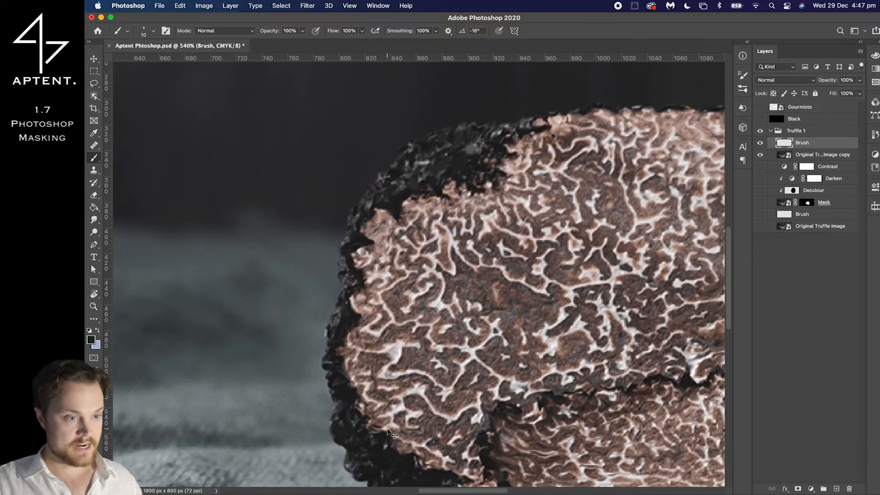
scroll(387, 428, down, 3)
scroll(387, 428, right, 10)
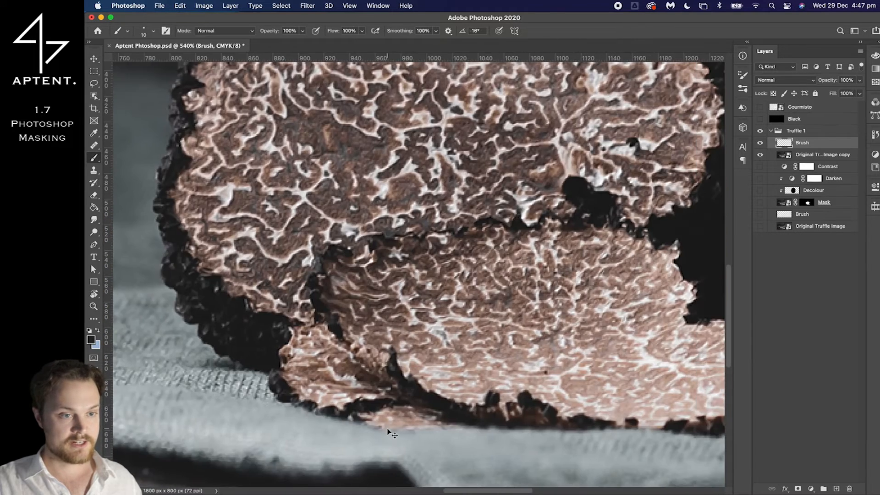
scroll(388, 433, up, 10)
scroll(388, 433, right, 3)
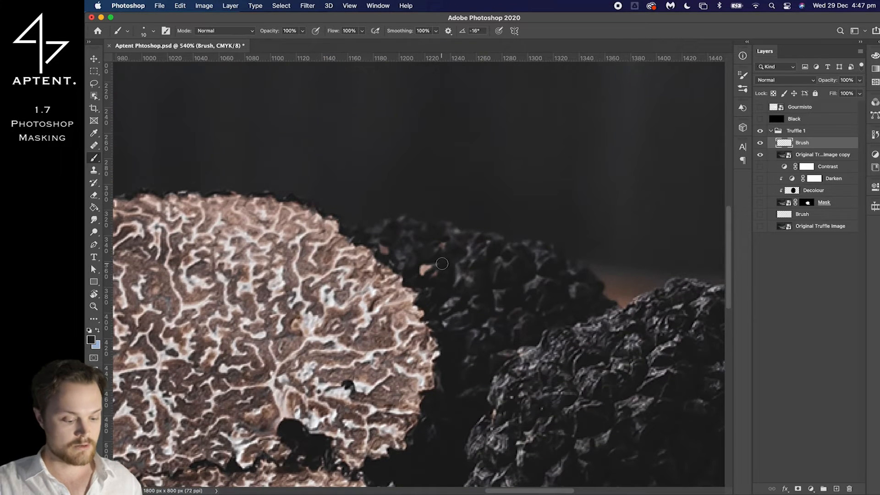
alt+click(446, 275)
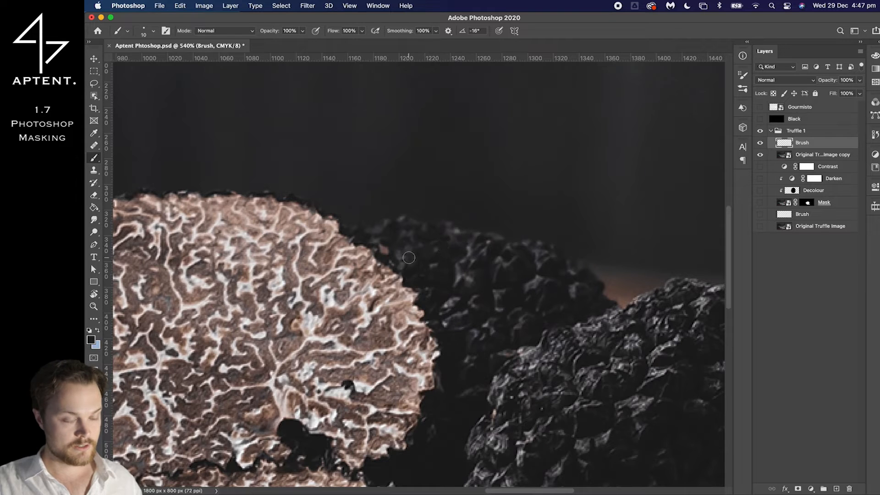
alt+click(409, 243)
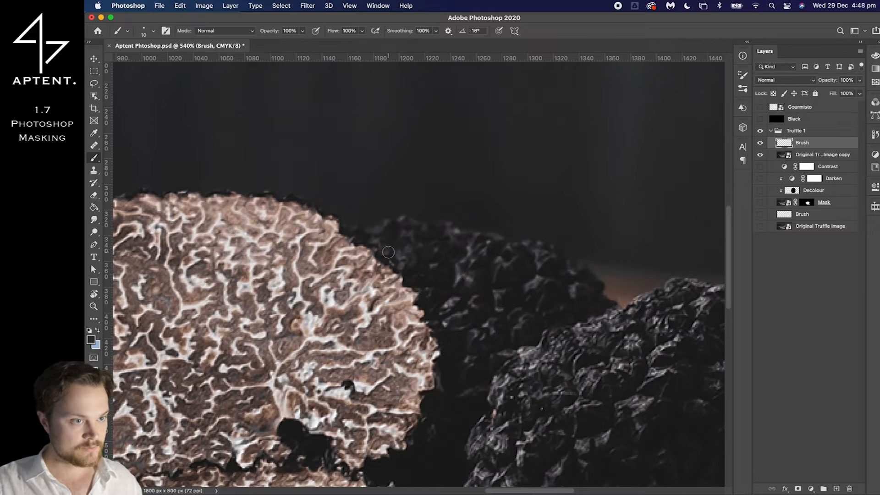
Compare the image before and after retouching by hiding and showing the new Brush layer, leaving it visible
scroll(443, 257, down, 5)
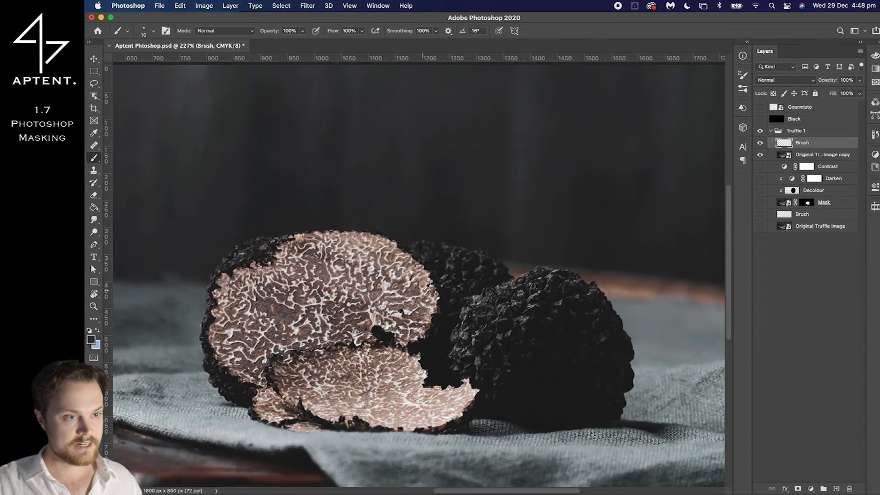
scroll(428, 285, down, 1)
click(761, 144)
click(761, 144)
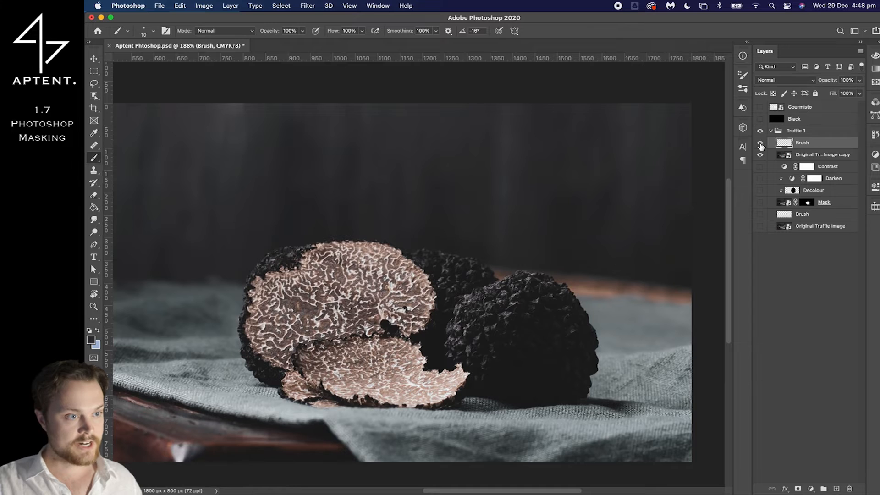
click(761, 144)
click(760, 144)
click(760, 144)
click(760, 145)
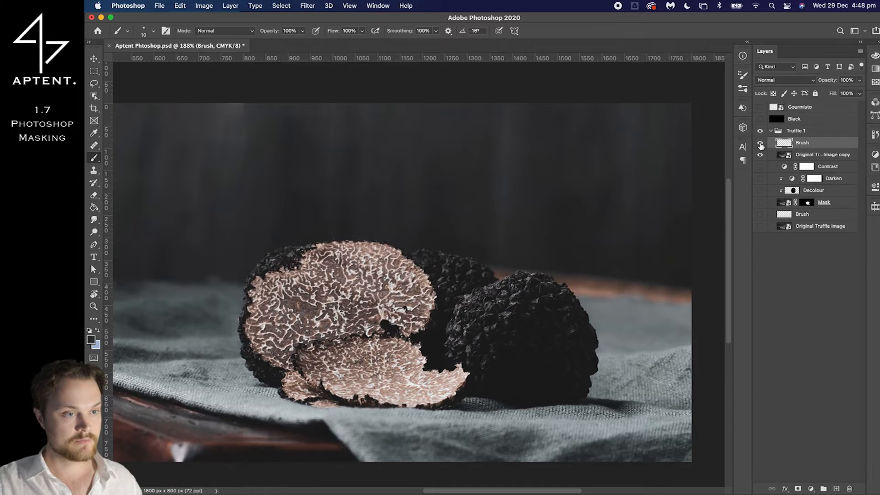
scroll(586, 170, down, 1)
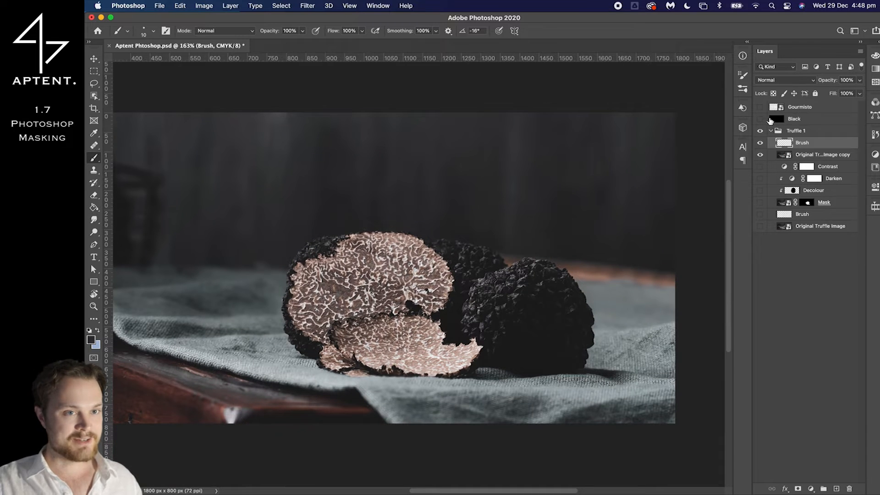
click(759, 144)
click(759, 145)
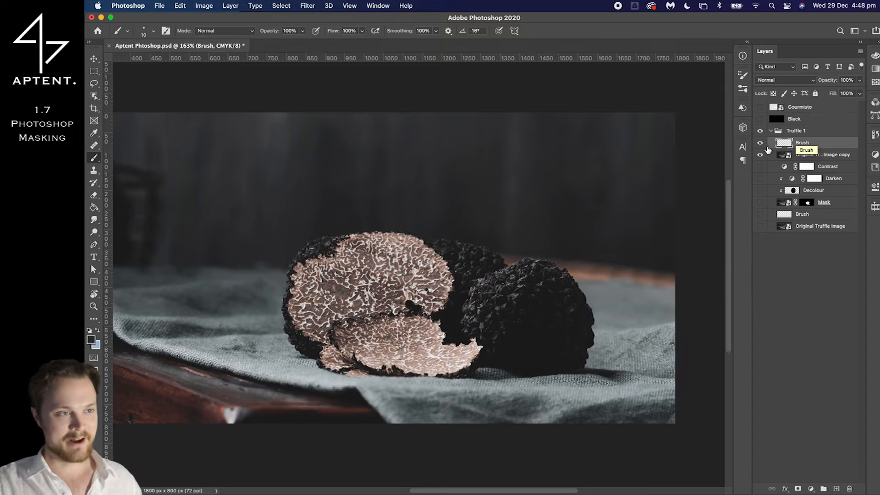
scroll(504, 231, down, 1)
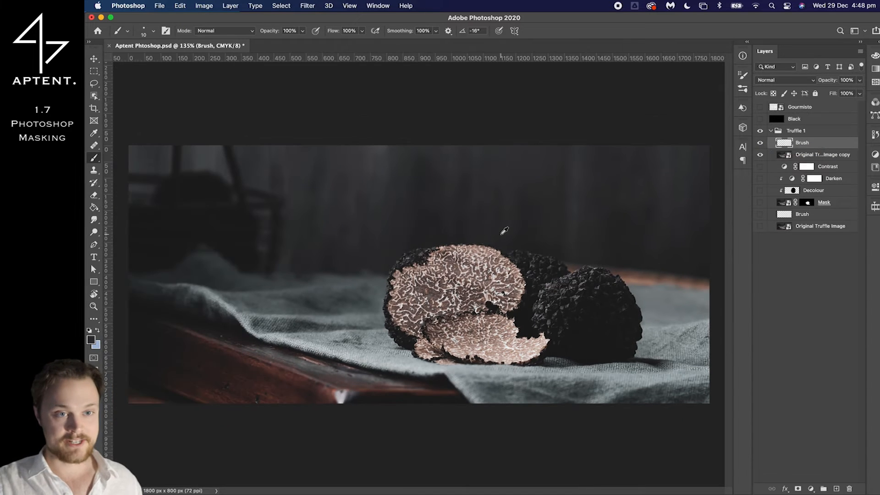
Duplicate the Original Truffle Image copy layer and move the duplicate above the new Brush layer
click(808, 160)
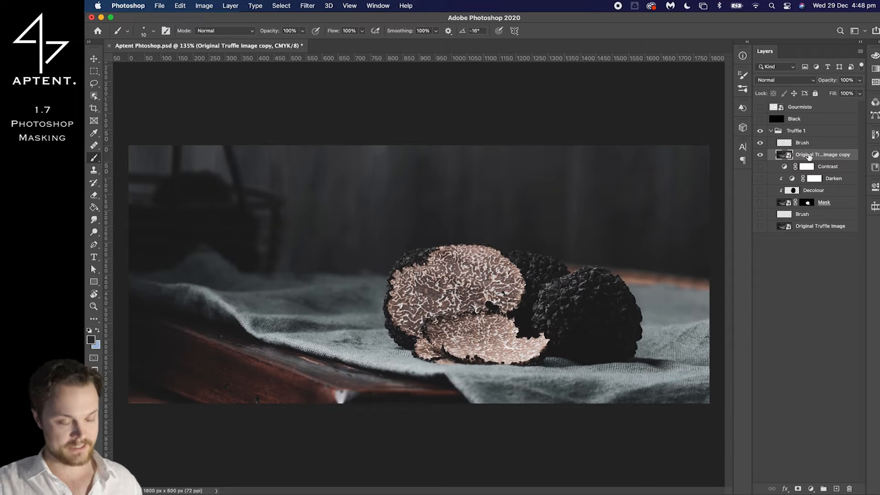
key(super+j)
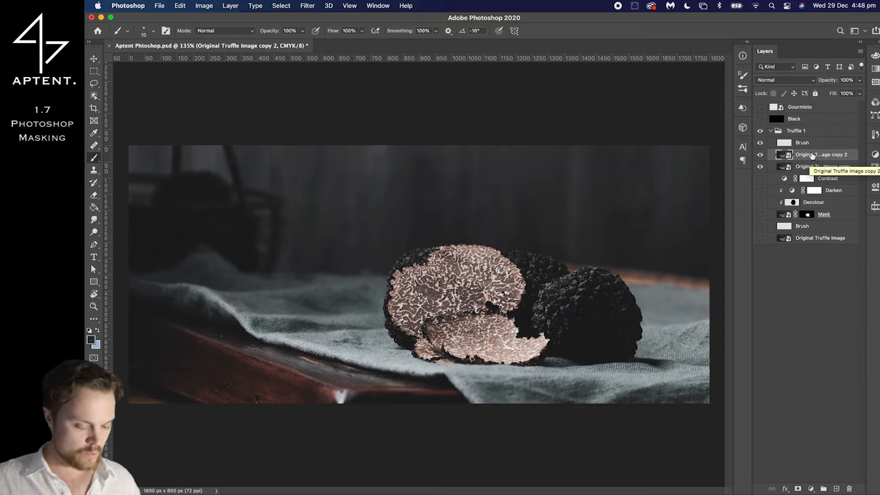
key(super+bracketright)
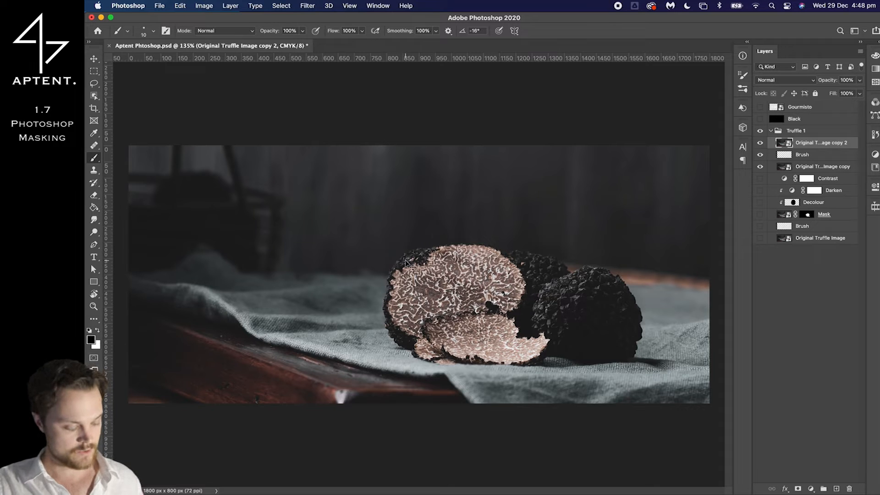
Create a new layer named Decolour above Original Truffle Image copy 2
key(super+shift+n)
text(Decolour)
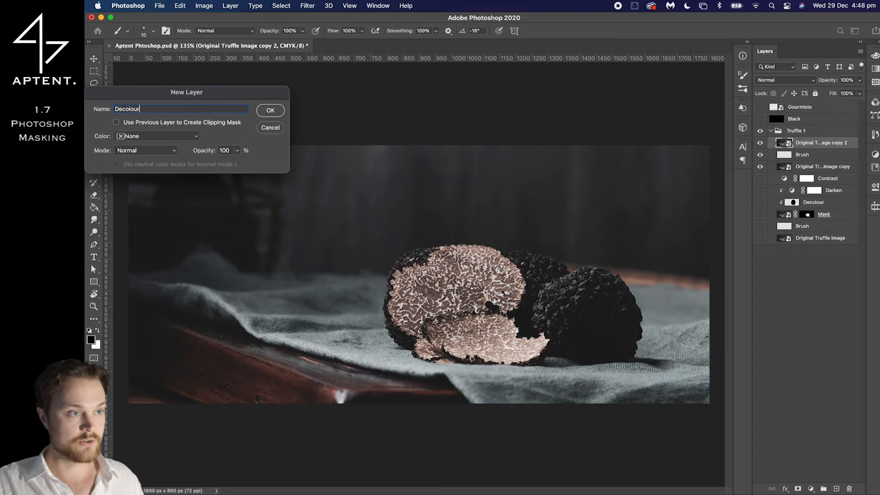
key(Return)
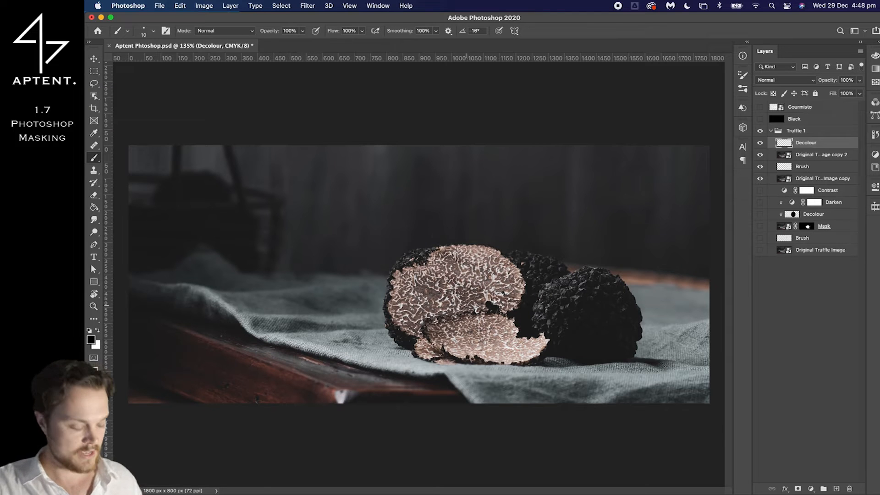
Paint solid black over the central and left parts of the upper slice's cut face on the Decolour layer
mouse_move(436, 293)
mouse_down()
mouse_move(493, 290)
mouse_move(463, 421)
mouse_move(499, 427)
mouse_move(474, 436)
mouse_up()
scroll(421, 285, up, 5)
drag(465, 289, 500, 277)
mouse_move(493, 342)
mouse_down()
mouse_move(443, 320)
mouse_move(441, 305)
mouse_move(426, 301)
mouse_move(422, 316)
mouse_move(465, 330)
mouse_move(490, 293)
mouse_move(485, 269)
mouse_move(520, 271)
mouse_move(476, 275)
mouse_up()
ctrl+alt+drag(531, 324, 505, 324)
Extend the black paint over the cut face's right side, the whole front slice and the upper-left edge, using smaller brush sizes
click(565, 294)
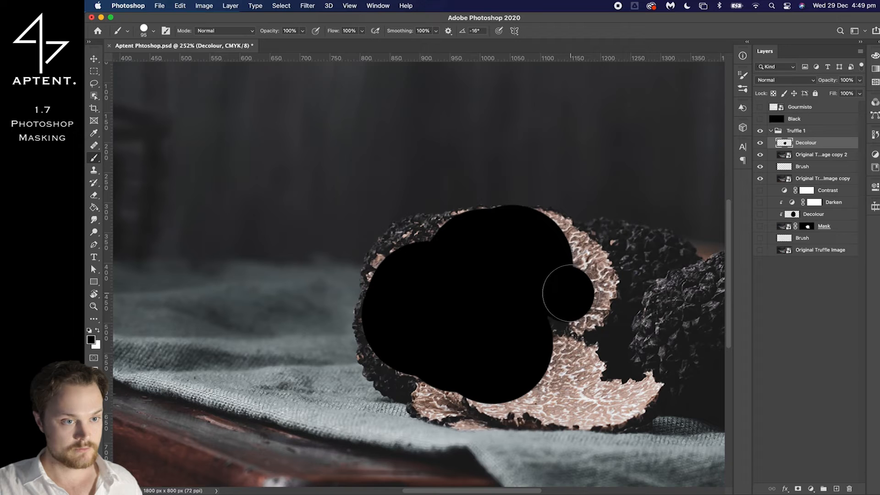
click(582, 302)
mouse_move(581, 302)
mouse_down()
mouse_move(577, 262)
mouse_move(535, 235)
mouse_up()
mouse_move(536, 344)
mouse_down()
mouse_move(549, 366)
mouse_move(578, 365)
mouse_move(569, 382)
mouse_move(593, 402)
mouse_move(629, 400)
mouse_move(644, 388)
mouse_move(579, 402)
mouse_move(579, 410)
mouse_move(515, 396)
mouse_move(506, 398)
mouse_move(538, 405)
mouse_move(442, 403)
mouse_up()
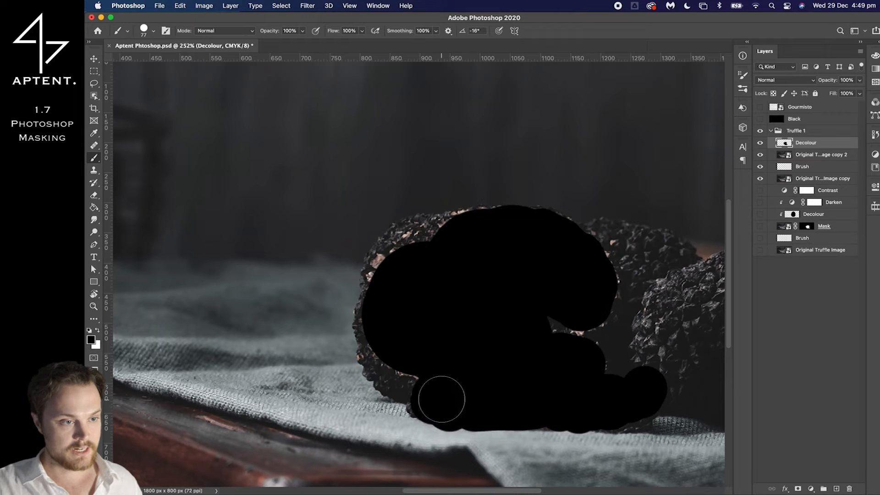
mouse_move(394, 273)
mouse_down()
mouse_move(441, 285)
mouse_move(472, 215)
mouse_move(472, 231)
mouse_up()
alt+scroll(467, 320, down, 5)
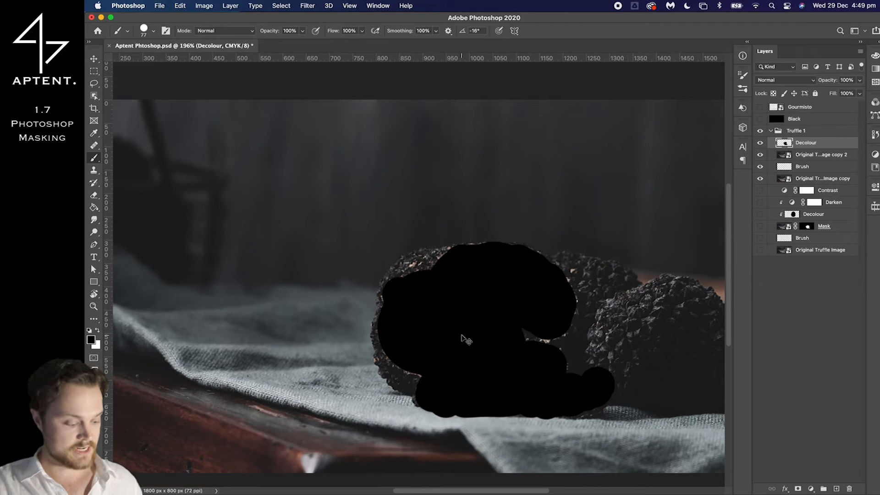
Undo several of the latest black brush strokes on the Decolour layer and redo them all
key(super+z)
key(super+z)
key(super+z)
key(super+z)
key(super+z)
key(super+z)
key(super+shift+z)
key(super+shift+z)
key(super+shift+z)
key(super+shift+z)
key(super+shift+z)
key(super+shift+z)
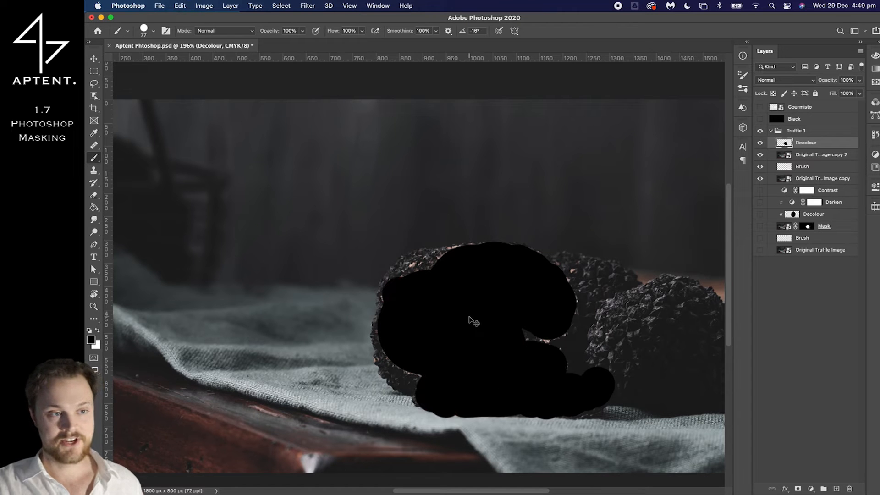
key(super+shift+z)
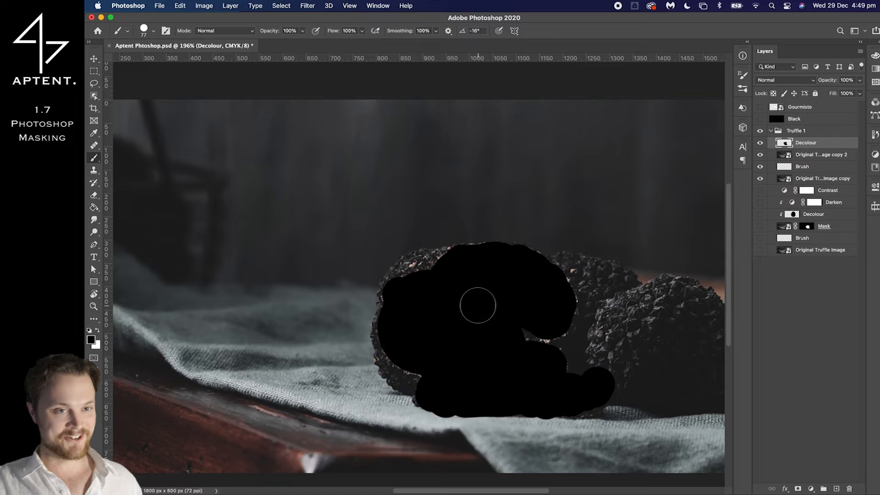
Load the Decolour layer's painted shape as a selection and add it as a layer mask on Original Truffle Image copy 2
key(v)
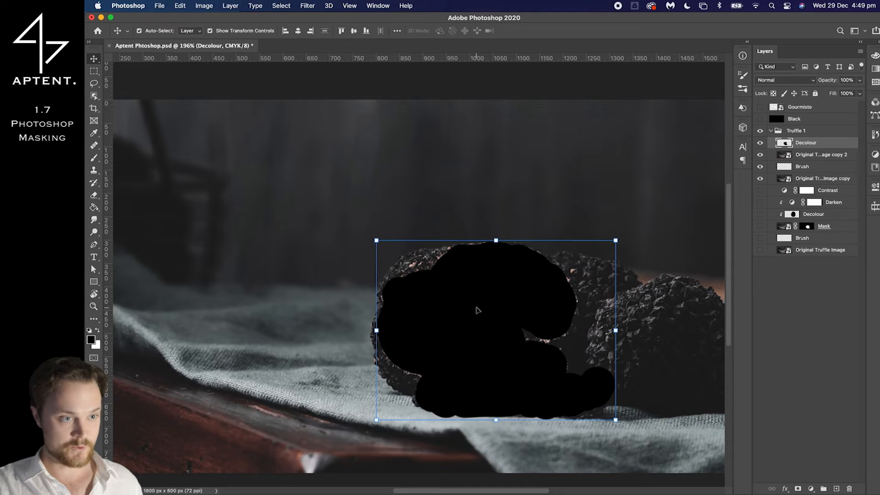
drag(476, 310, 462, 287)
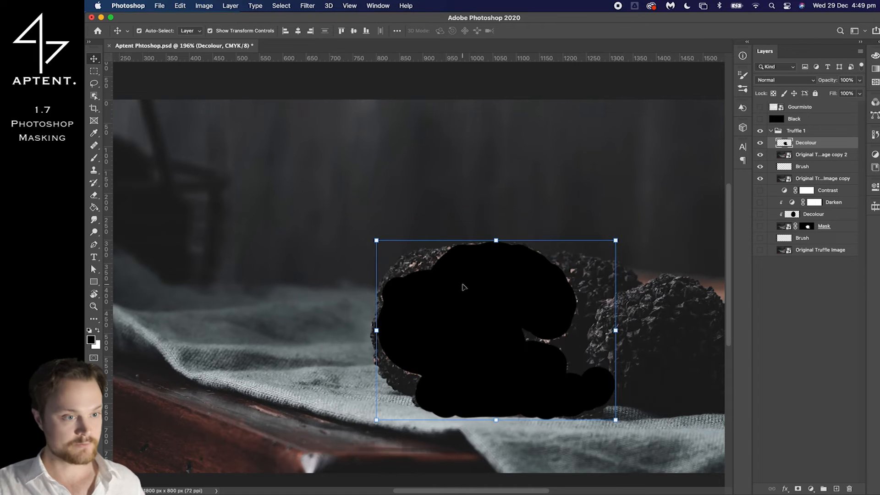
super+click(783, 146)
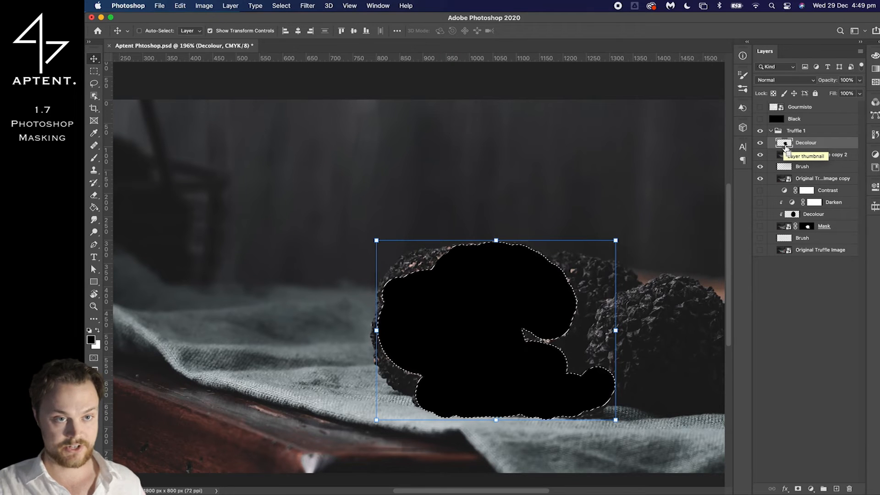
click(810, 157)
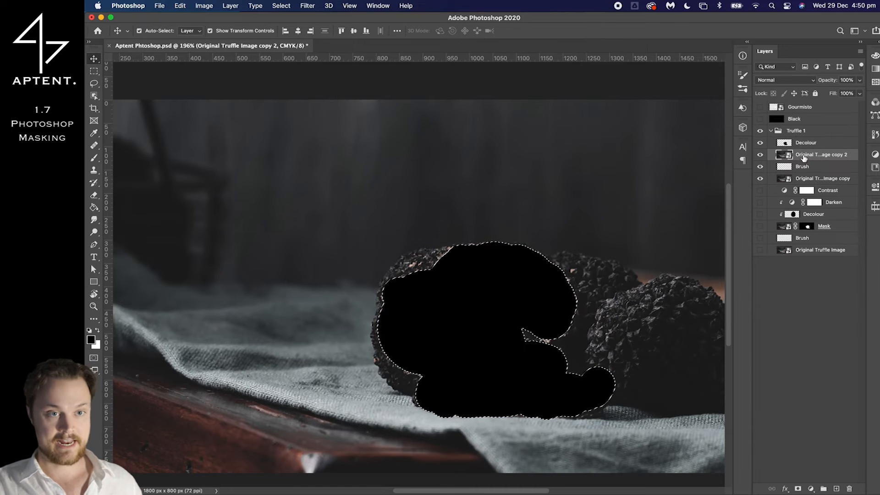
click(797, 489)
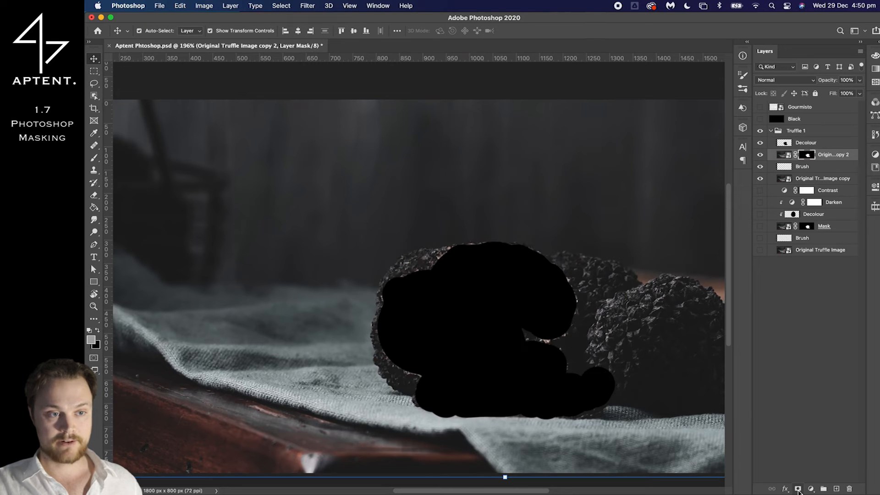
scroll(552, 310, down, 3)
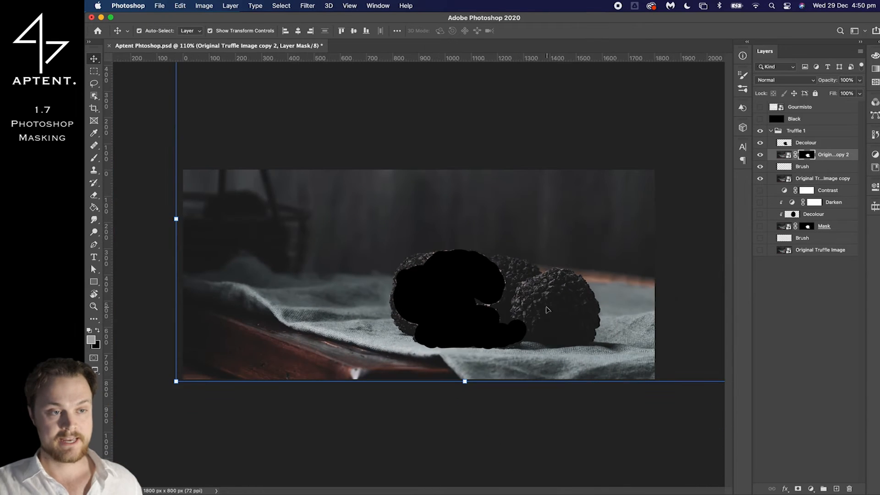
scroll(551, 311, up, 1)
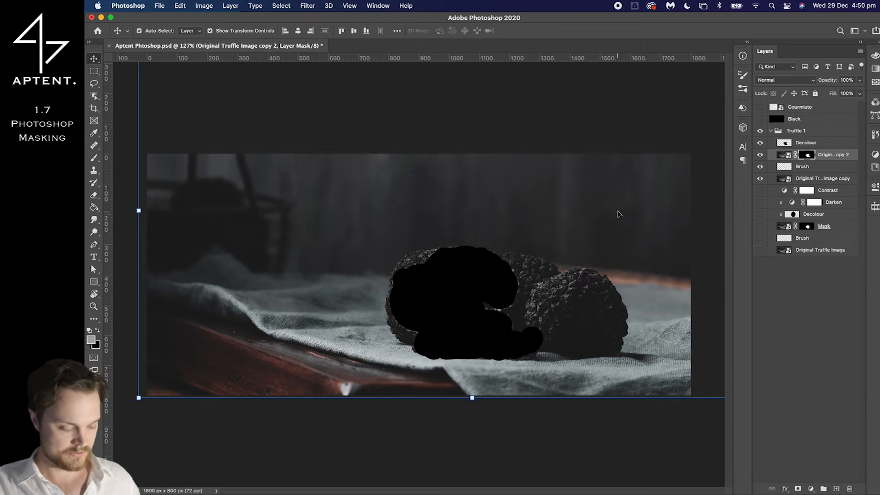
Save the truffle document with its new layer mask
key(super+s)
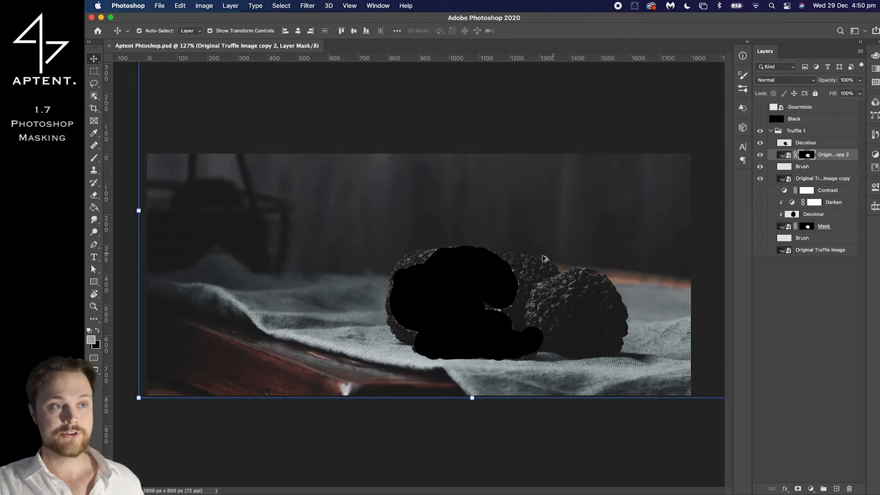
scroll(491, 264, up, 3)
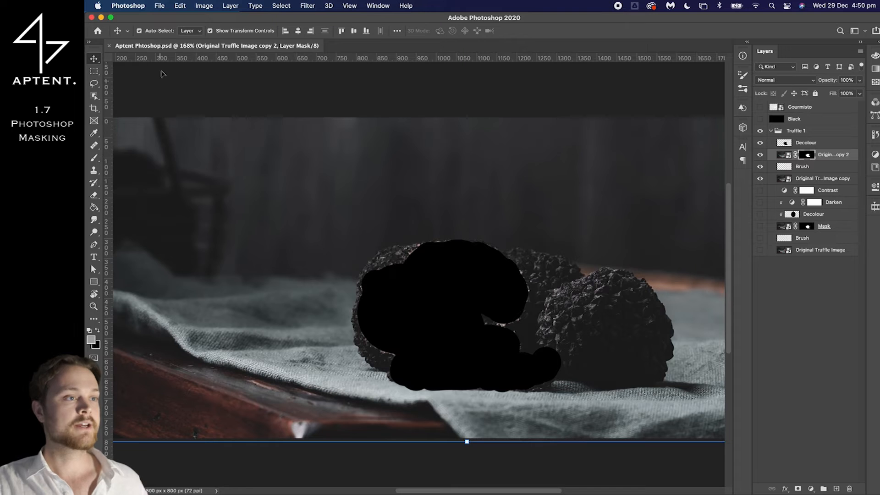
Open the keyboard shortcut editor and find the Layer Mask commands among the Layer menu shortcuts
click(160, 5)
mouse_move(171, 3)
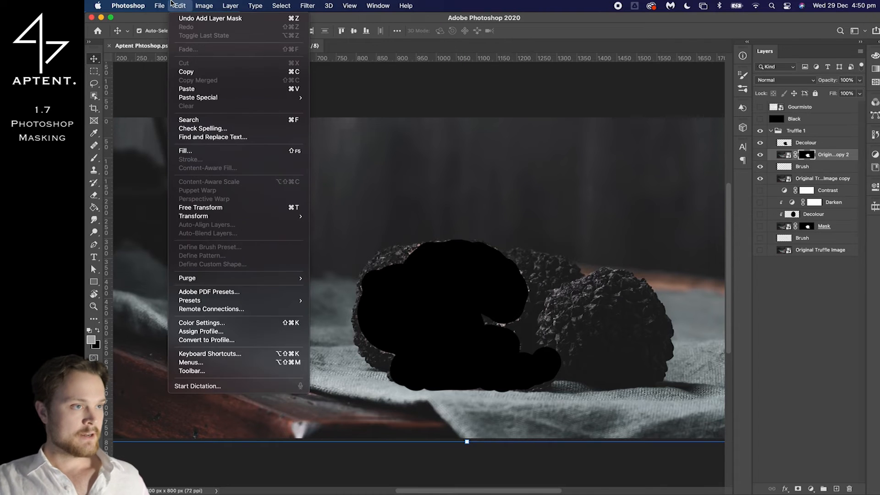
click(199, 356)
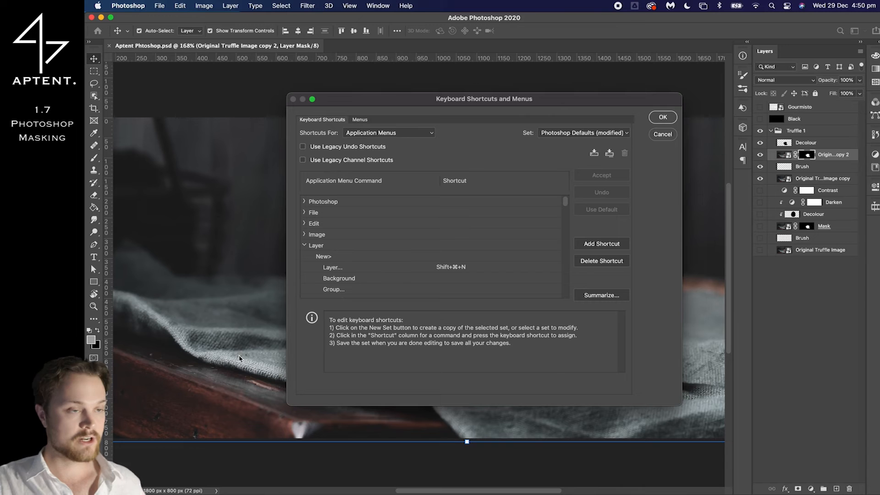
click(323, 247)
click(304, 246)
click(305, 247)
scroll(332, 258, down, 3)
scroll(331, 258, down, 10)
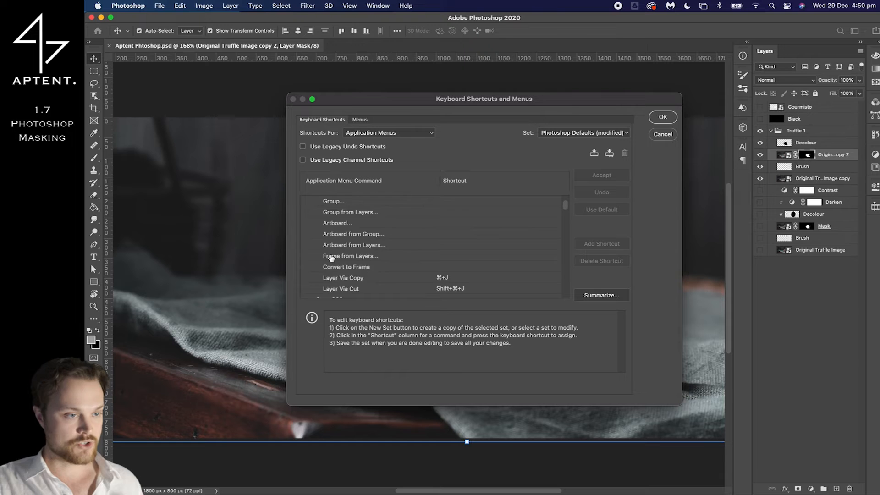
scroll(331, 258, down, 10)
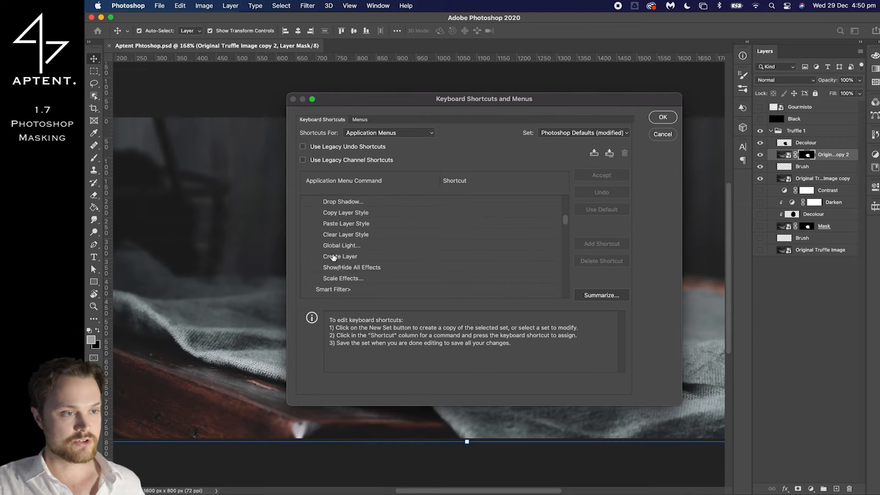
scroll(357, 255, down, 10)
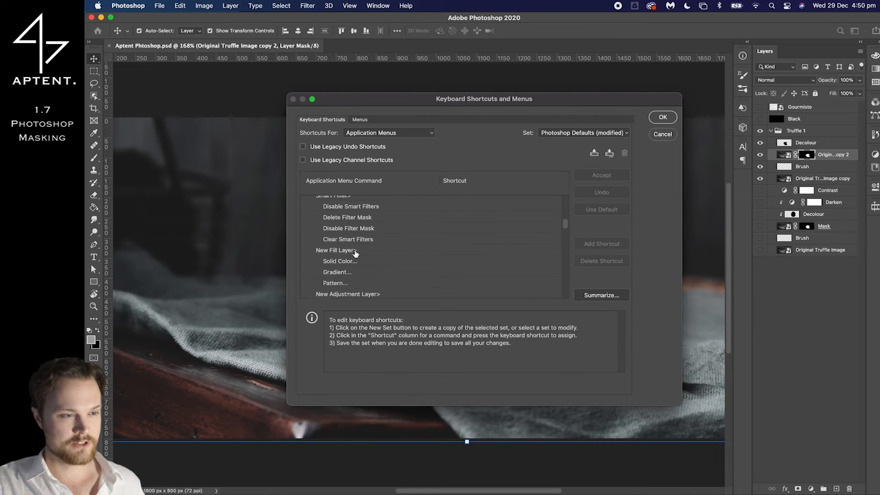
scroll(356, 254, down, 5)
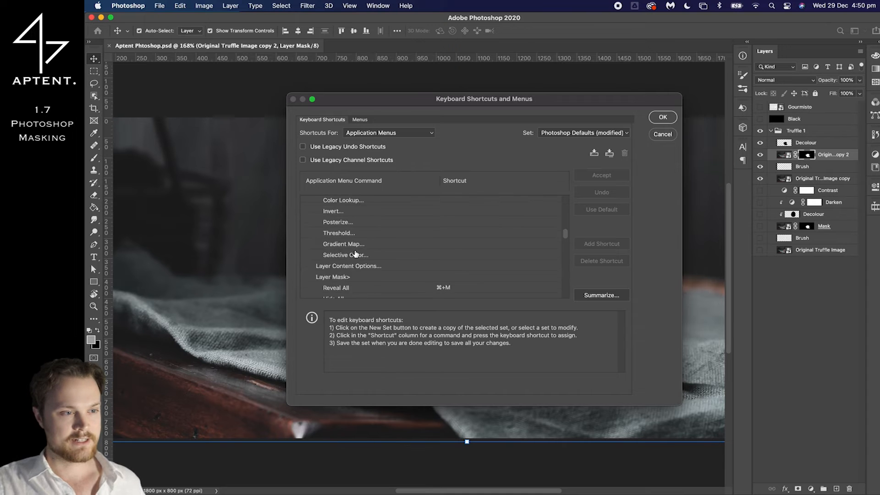
scroll(331, 276, down, 2)
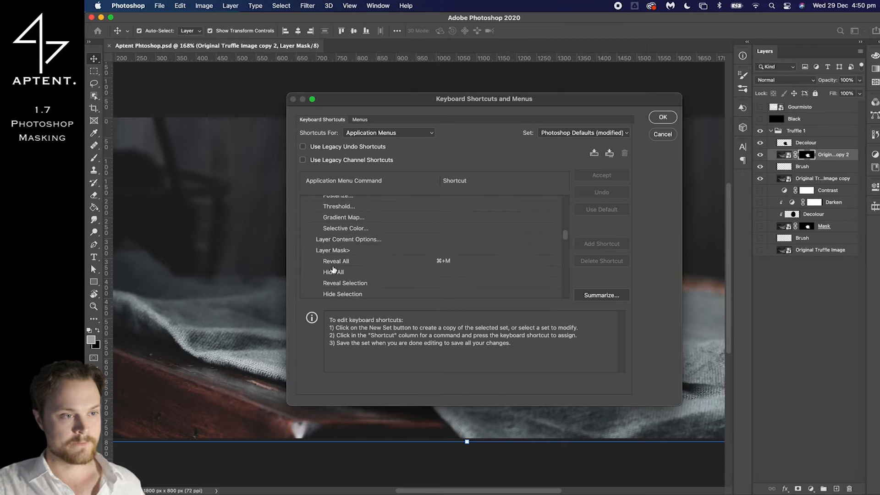
Examine the shortcut assigned to the Layer Mask Reveal All command, and close the shortcut editor
click(334, 263)
click(440, 260)
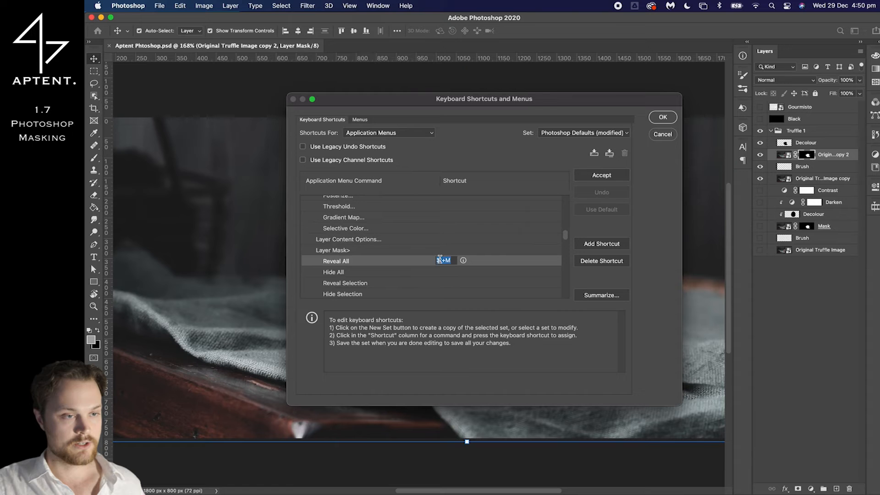
click(449, 271)
click(444, 261)
click(443, 261)
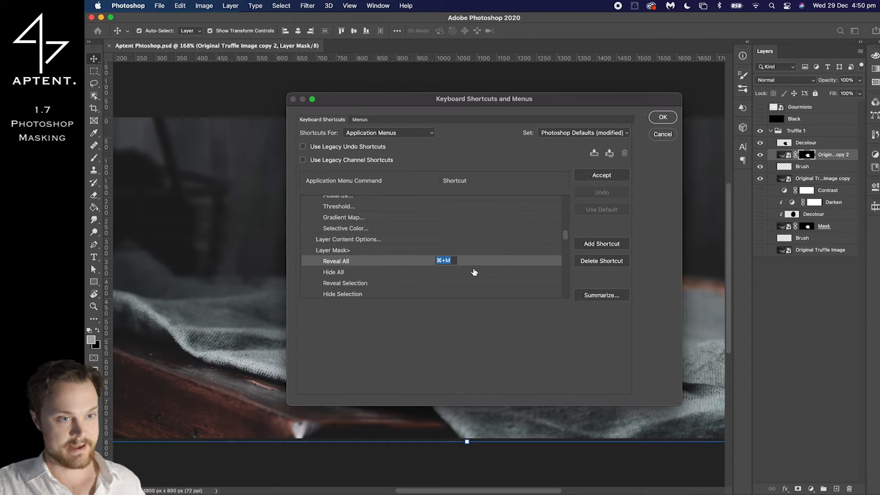
click(662, 121)
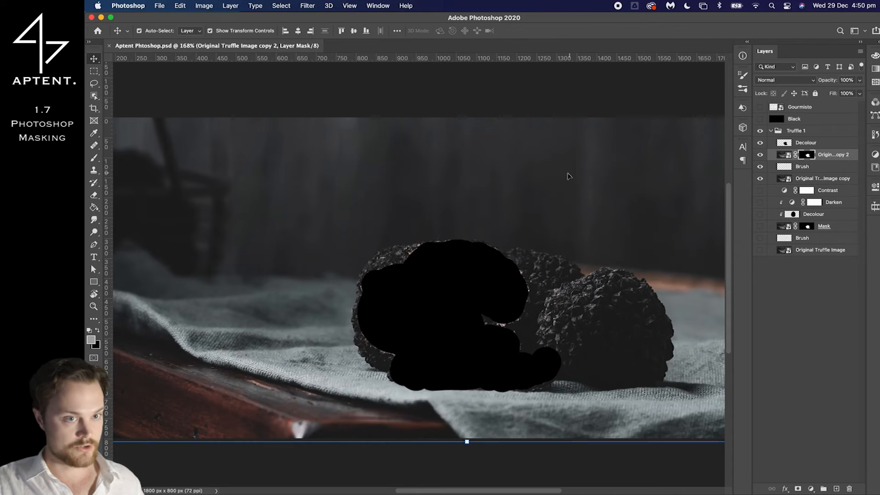
Invert the layer mask on Original Truffle Image copy 2 and invert it back
scroll(545, 234, down, 8)
scroll(533, 234, up, 6)
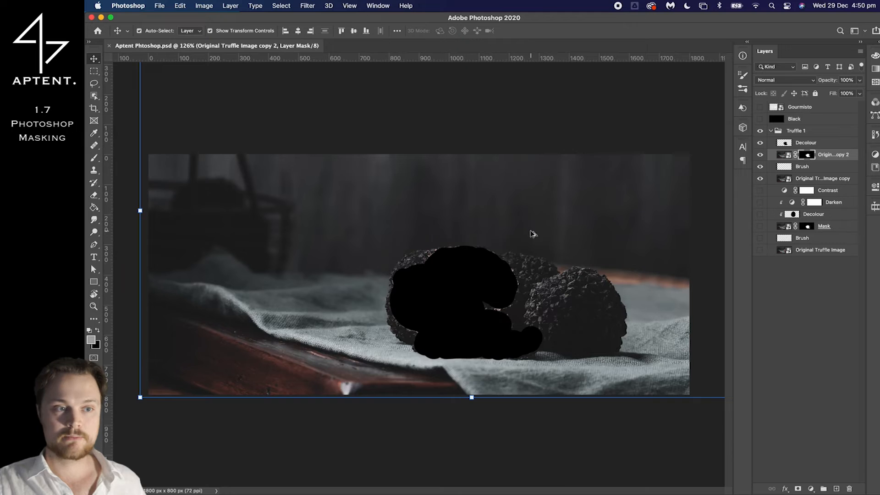
scroll(524, 240, up, 2)
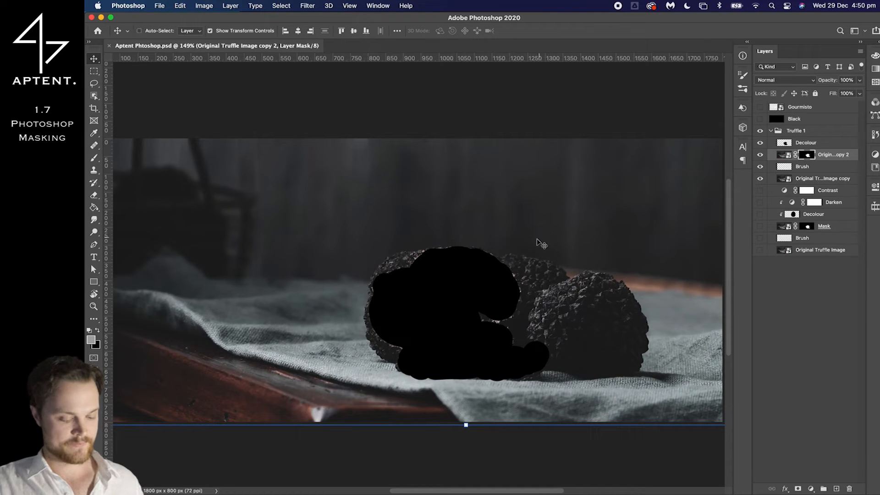
key(super+i)
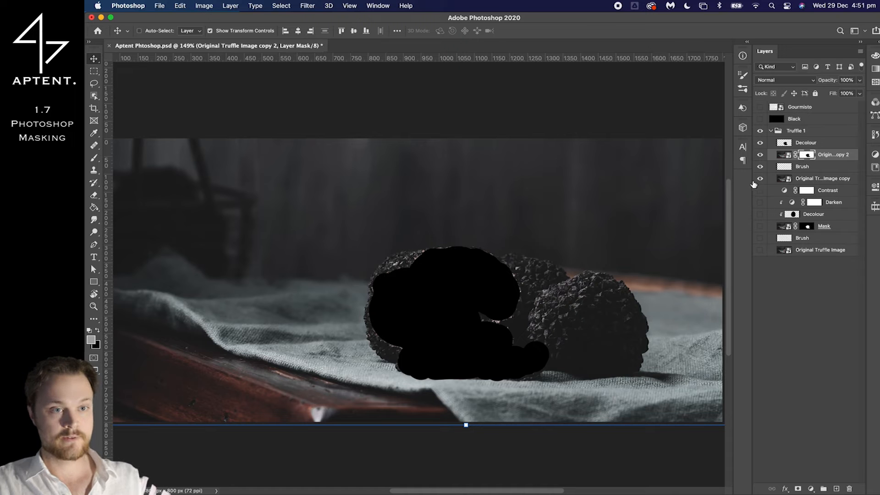
key(super+i)
scroll(521, 250, up, 6)
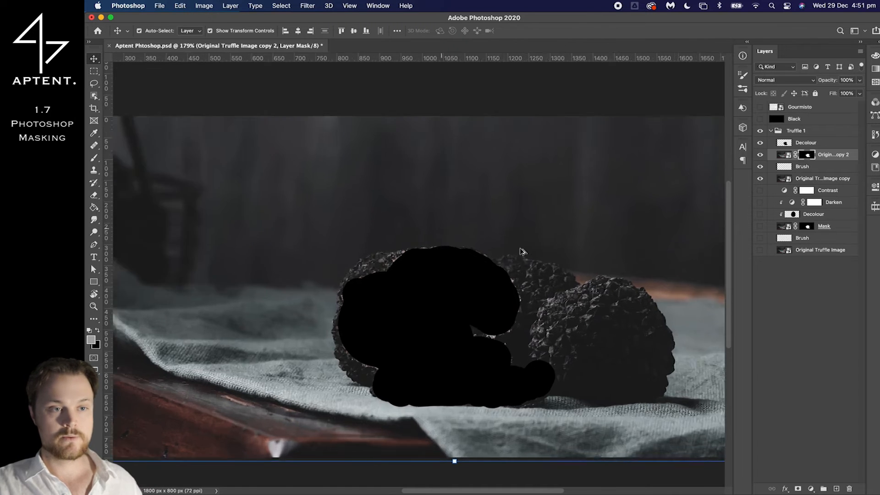
scroll(522, 251, down, 2)
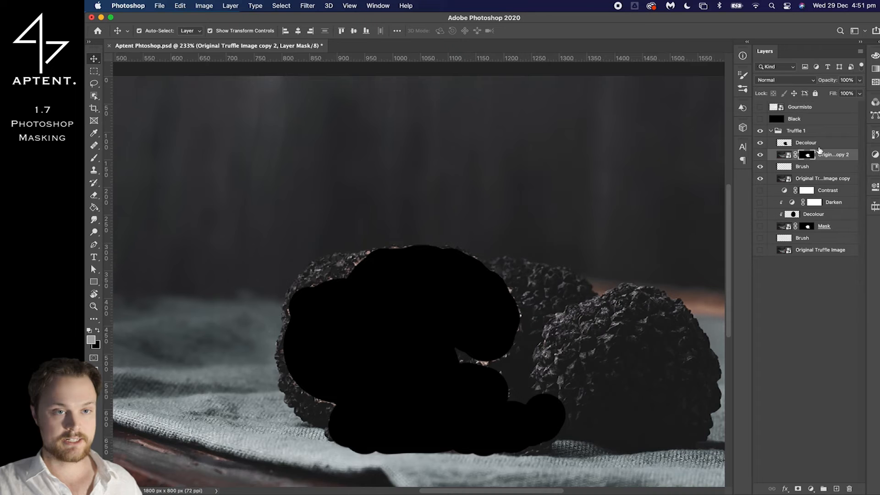
scroll(438, 222, down, 2)
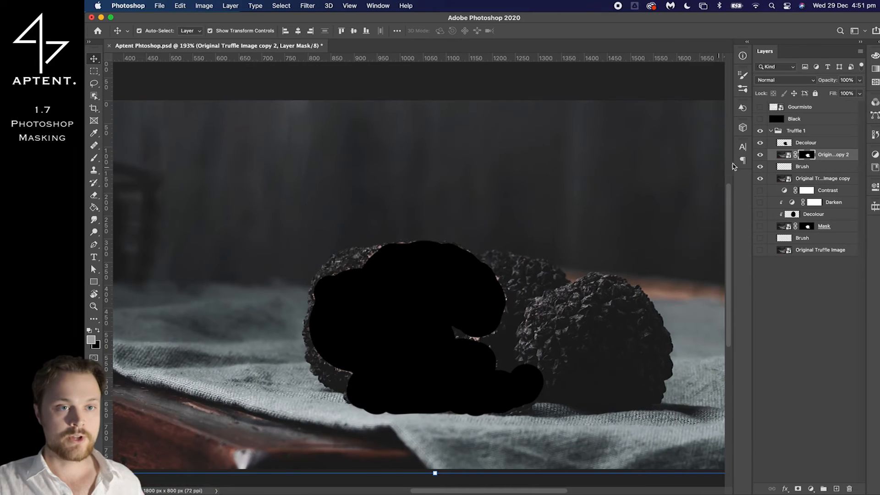
Clip the upper Decolour layer to the masked Original Truffle Image copy 2 layer
click(820, 155)
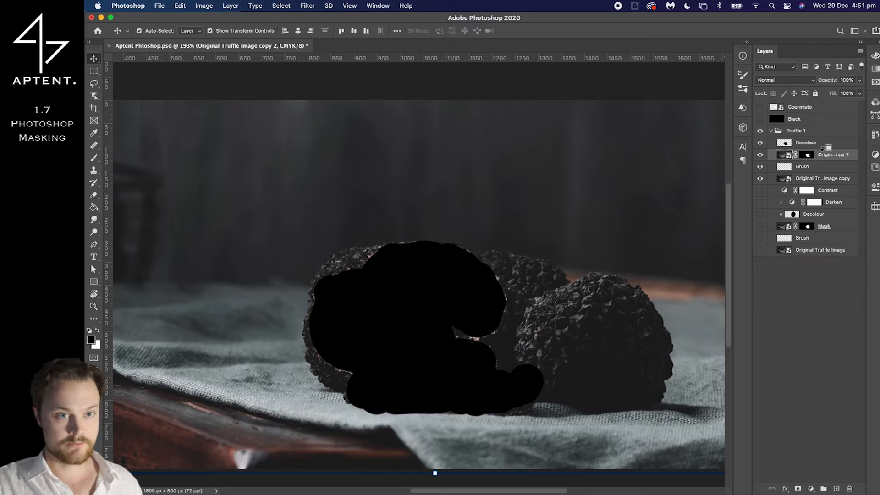
alt+click(822, 148)
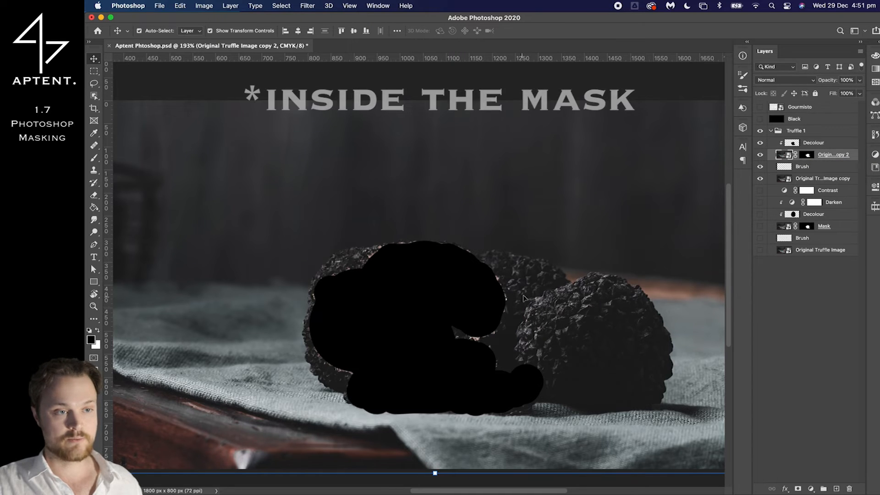
Brush black beyond the cut faces' edges on the clipped Decolour layer, and release and reapply its clipping mask
click(817, 145)
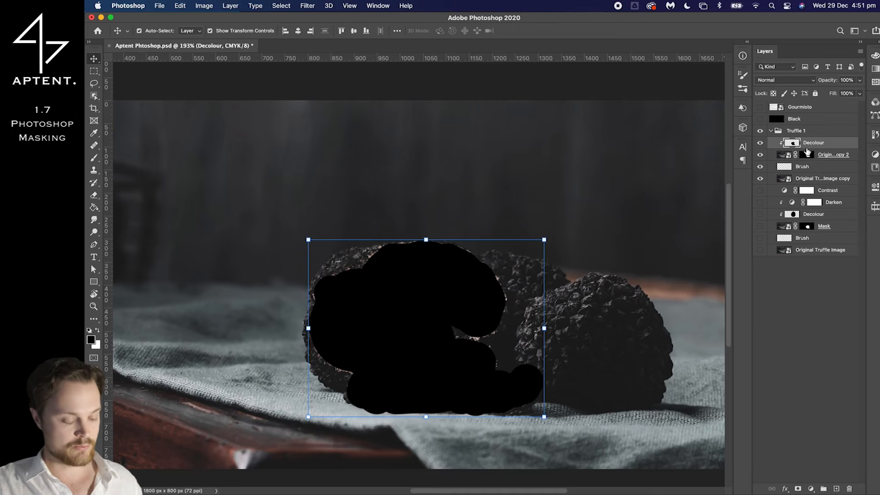
key(b)
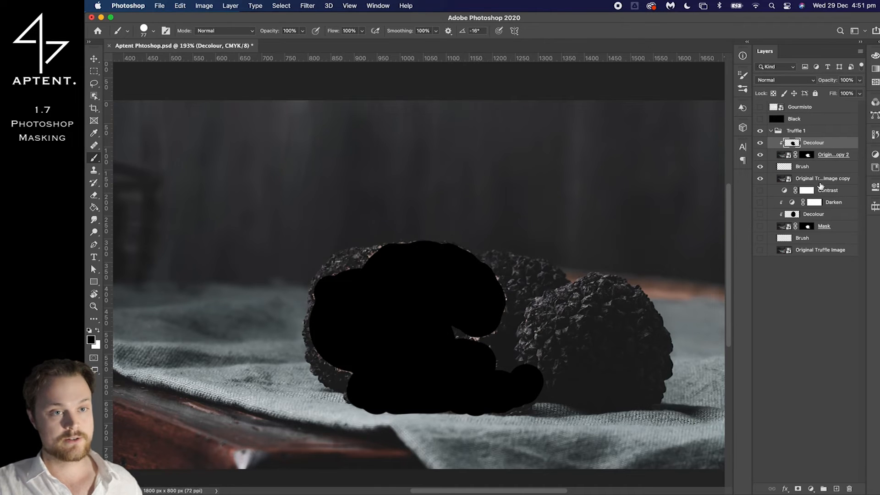
alt+click(822, 148)
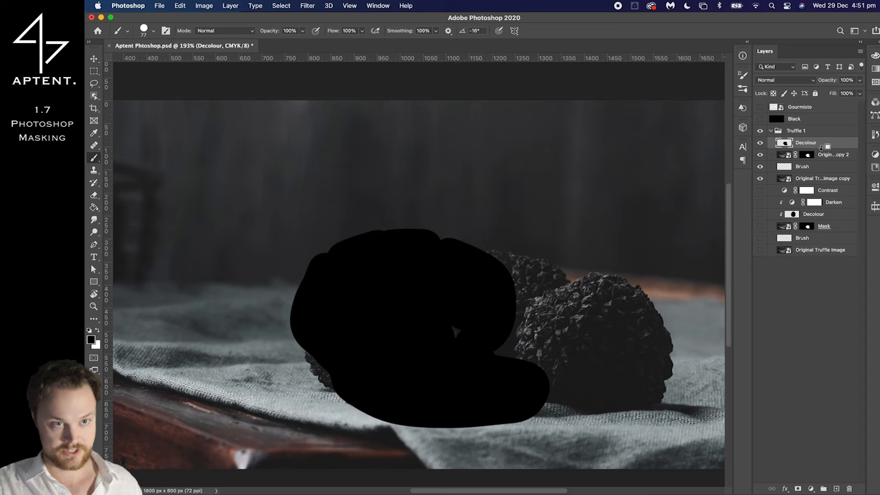
alt+click(822, 148)
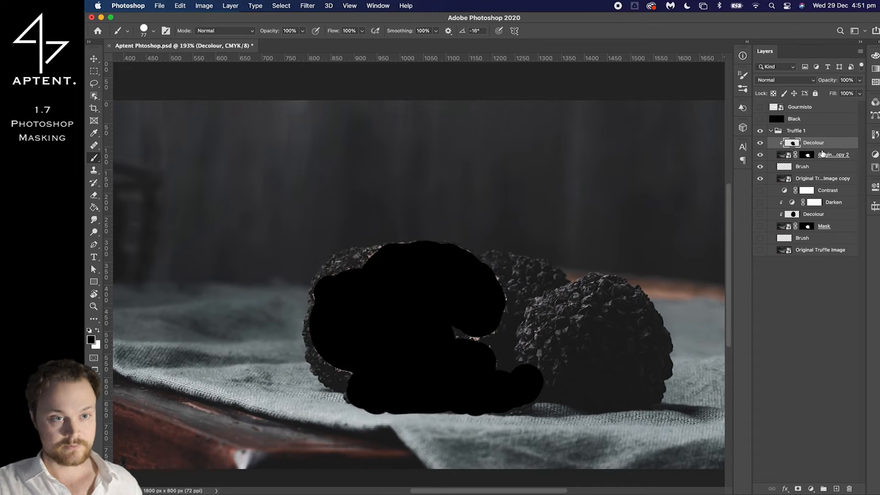
Check the lower Decolour layer's blend mode and set the upper Decolour layer to Color
click(819, 215)
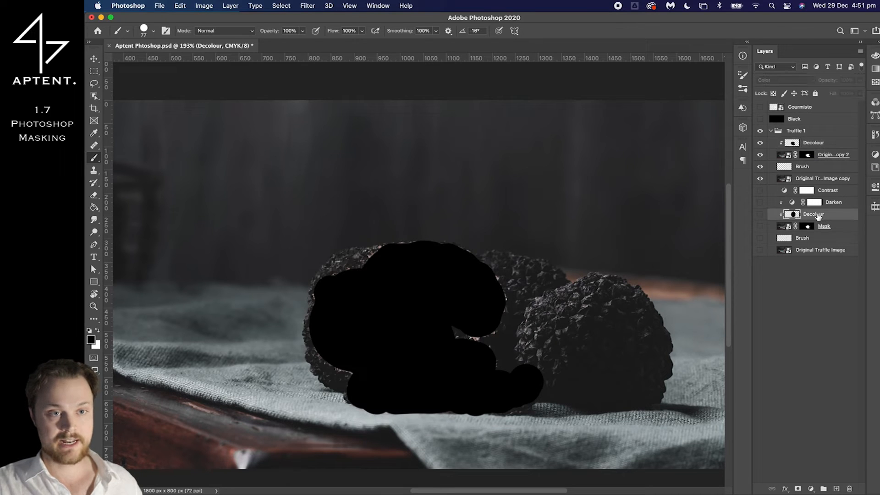
click(813, 143)
click(790, 79)
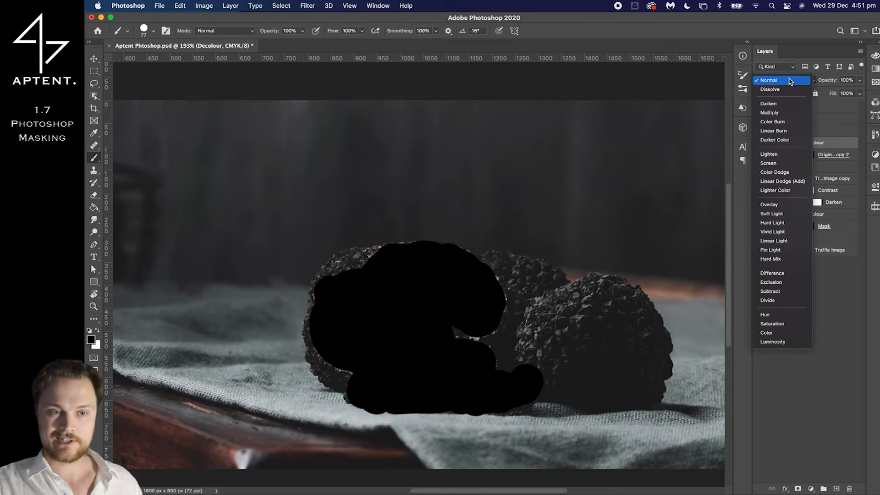
click(774, 333)
Move the upper Brush layer to the top of the Truffle 1 group and undo the move
scroll(369, 239, up, 1)
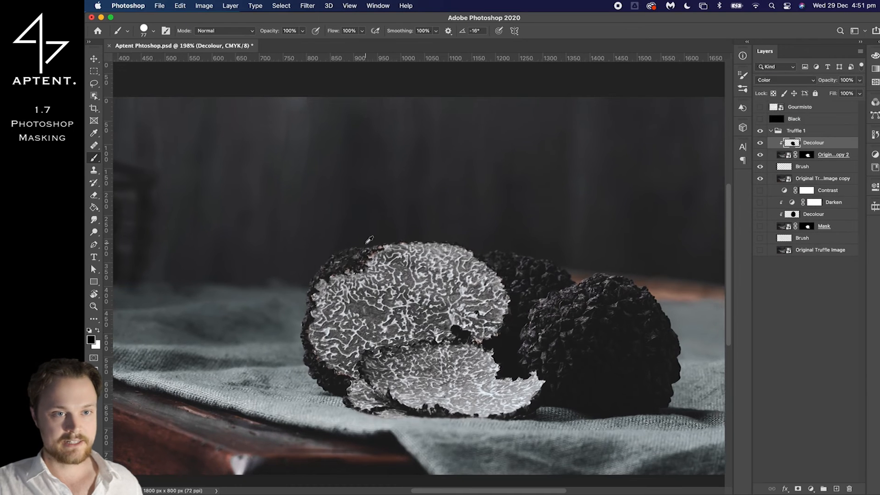
scroll(369, 239, up, 3)
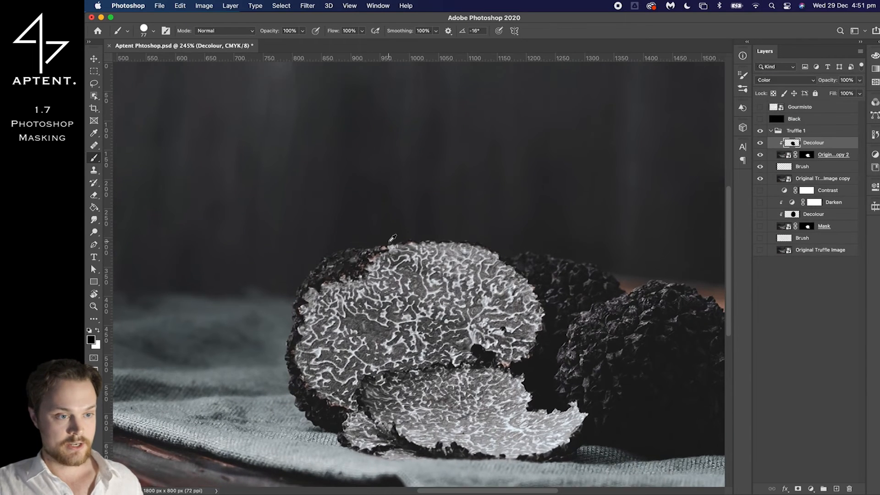
scroll(393, 237, up, 1)
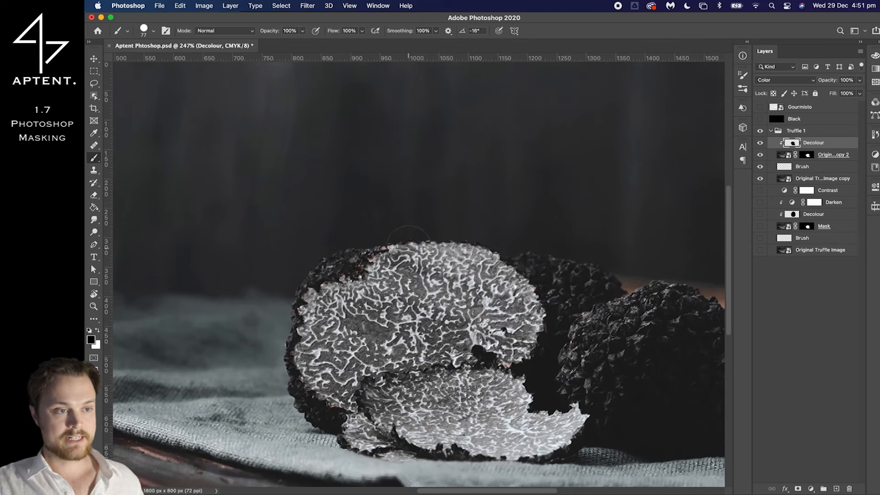
click(805, 170)
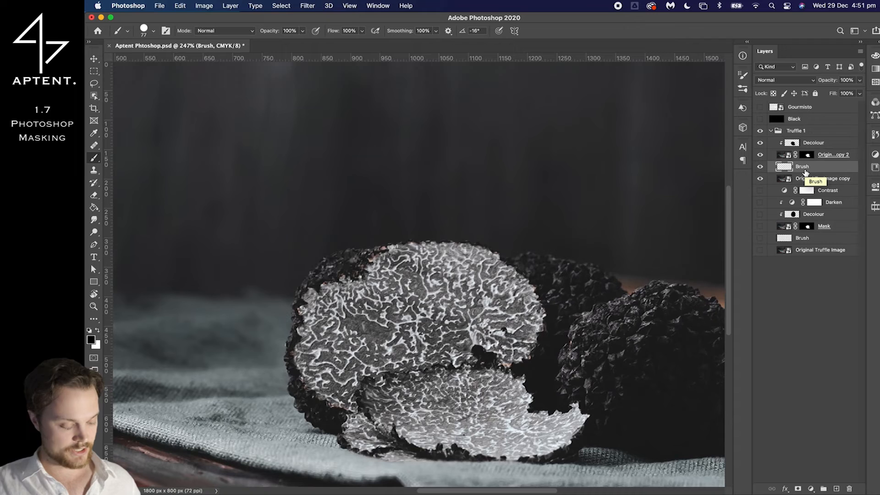
key(super+shift+bracketright)
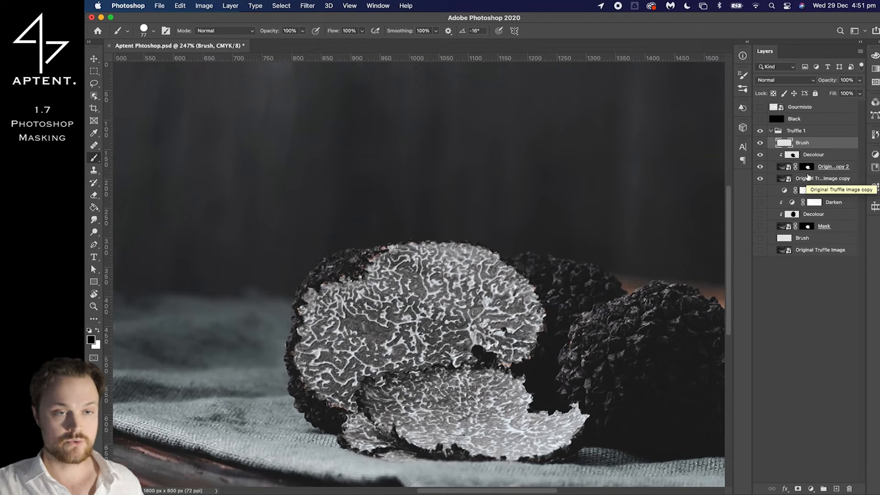
key(super+z)
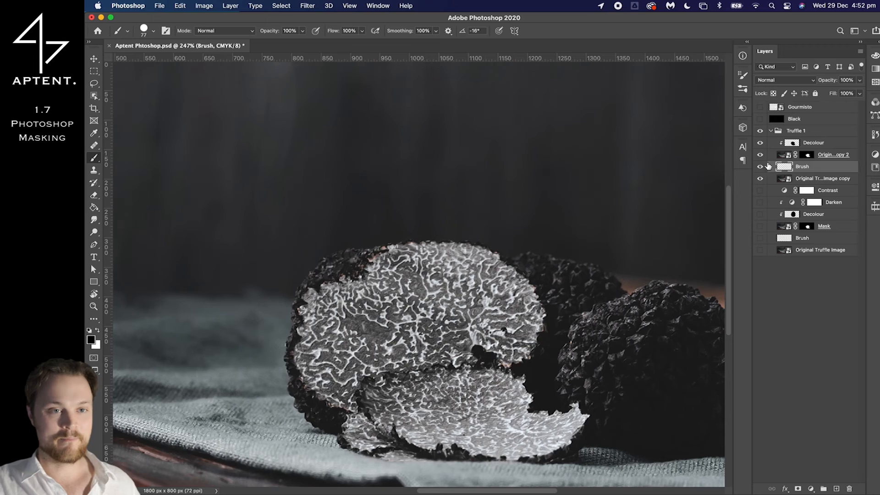
Paint black on the Original Truffle Image copy 2 mask along the cut face's upper-left edge, and undo the stroke
scroll(362, 234, up, 5)
scroll(362, 206, down, 4)
scroll(376, 215, down, 1)
scroll(381, 224, up, 2)
click(806, 155)
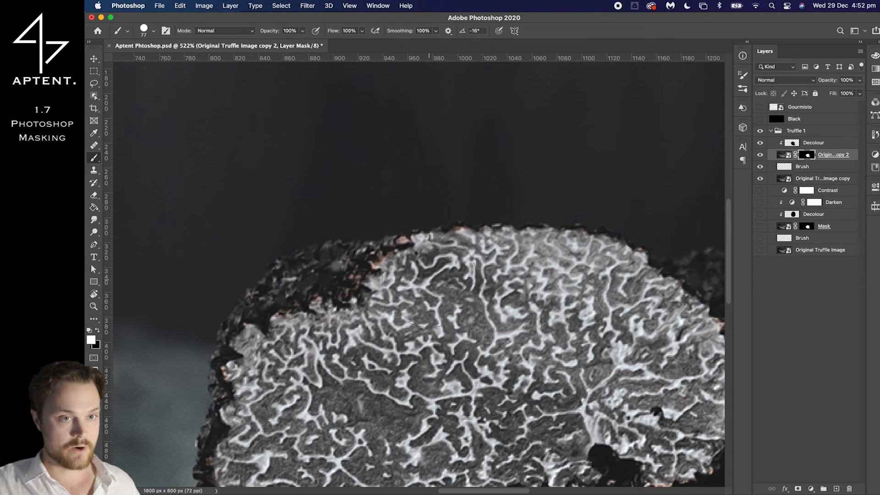
key(x)
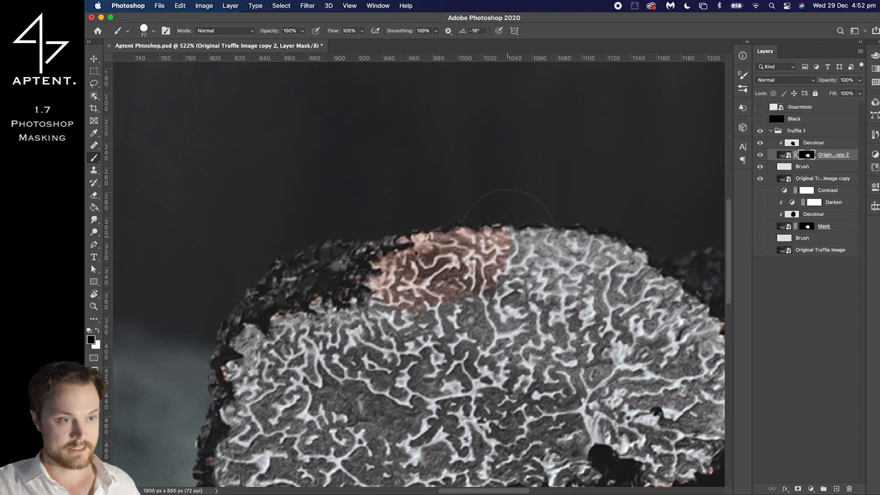
key(super+z)
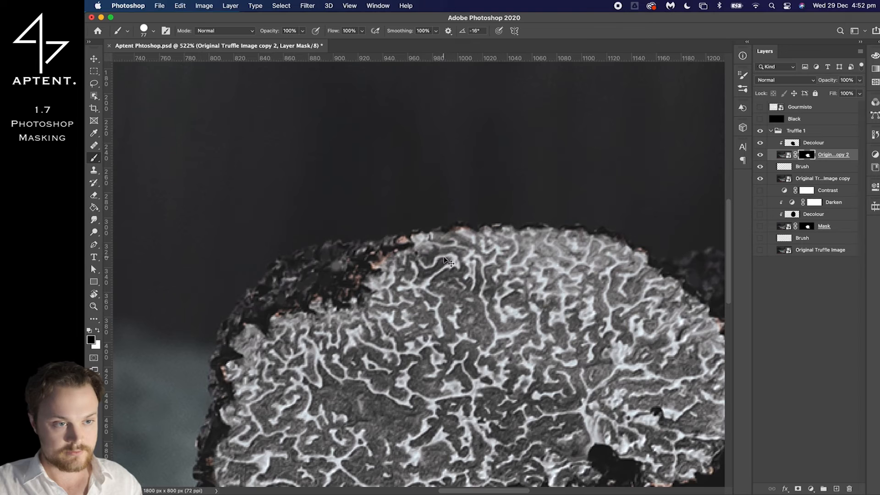
Invert the Original Truffle Image copy 2 mask and undo the inversion
key(super+i)
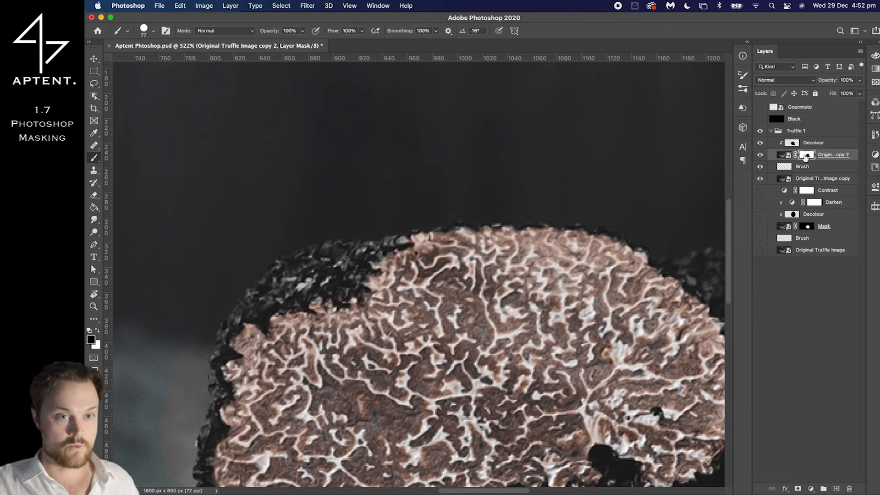
key(x)
click(429, 283)
key(super+z)
key(super+z)
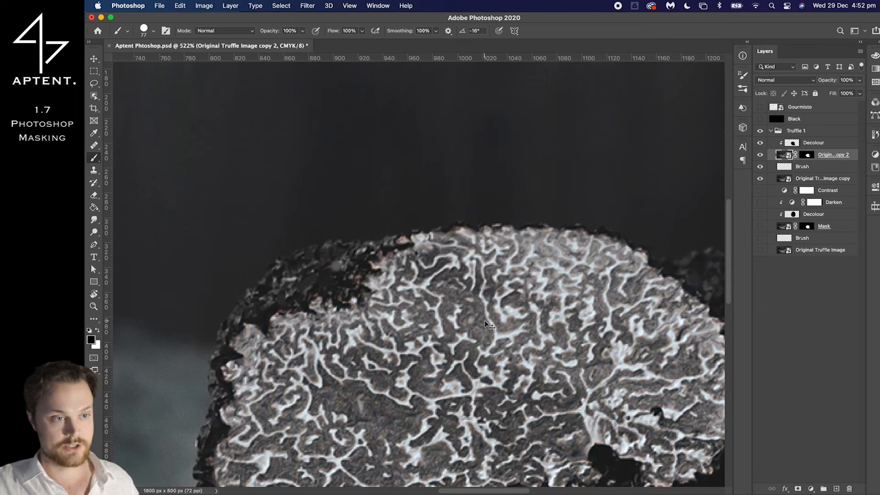
Paint white with a 40 px brush on the Original Truffle Image copy 2 mask over the pink fringe along the cut face's upper-left edge
scroll(485, 320, down, 1)
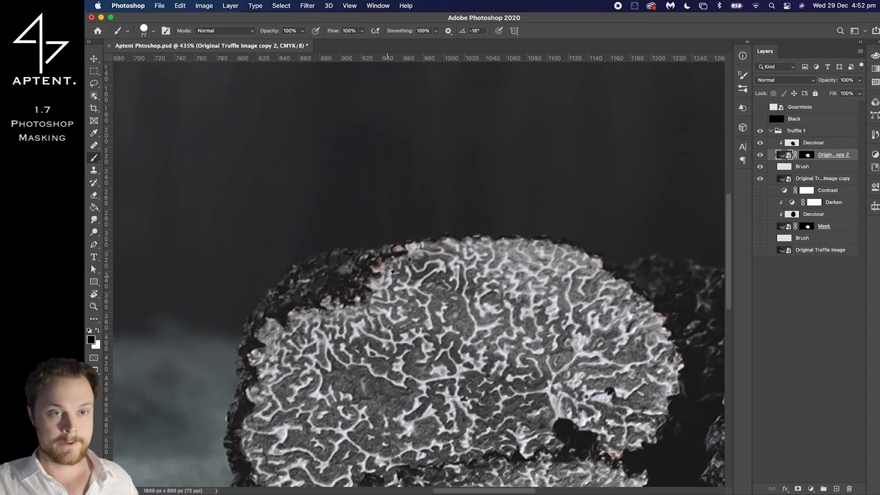
scroll(390, 273, up, 1)
click(808, 155)
key(x)
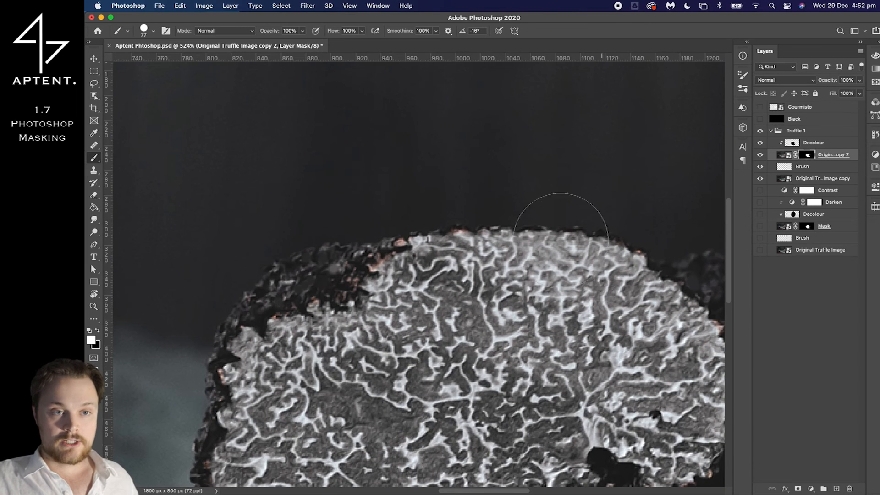
scroll(431, 271, up, 2)
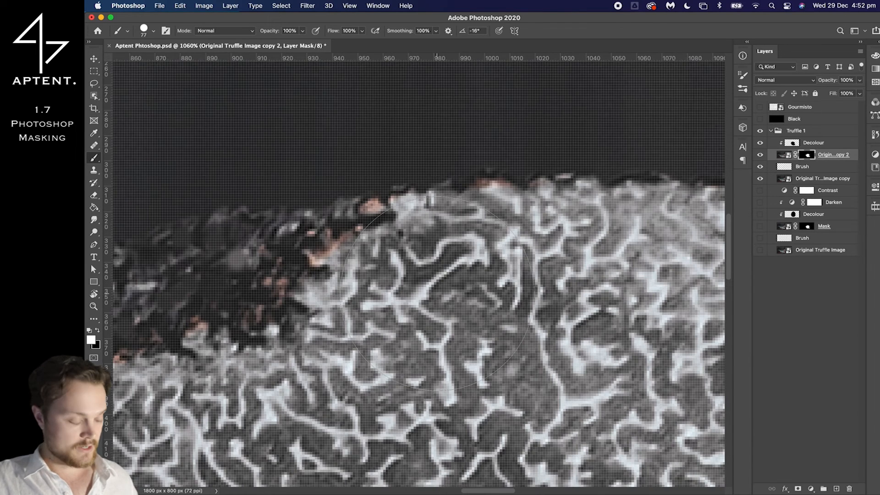
drag(438, 293, 383, 293)
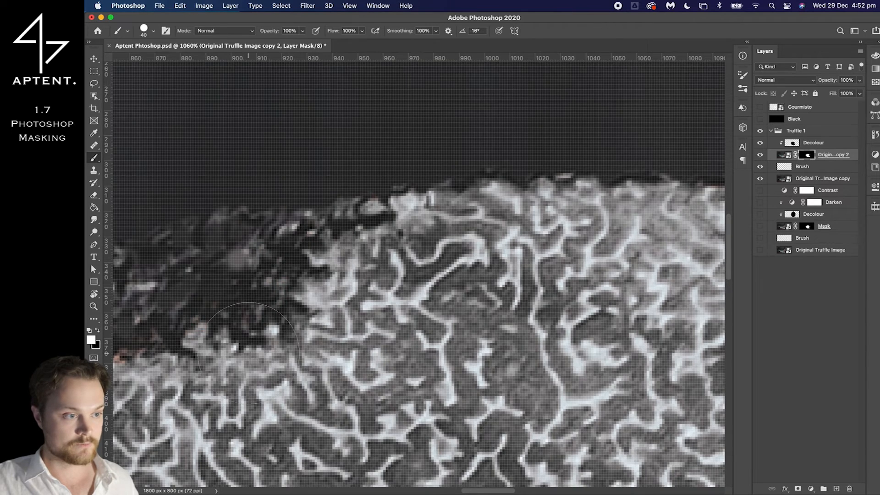
scroll(288, 349, left, 5)
scroll(298, 367, down, 5)
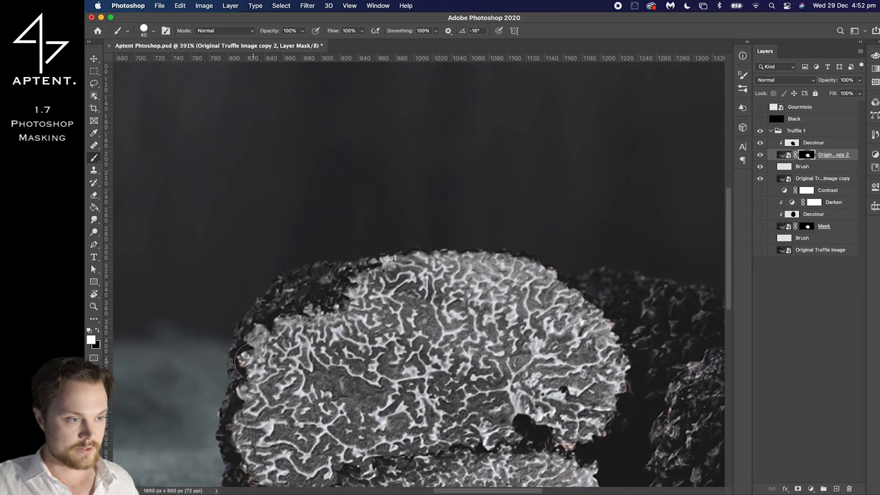
Paint white on the same mask over the remaining pink fringes along the right and lower edges of the cut faces
scroll(268, 373, down, 3)
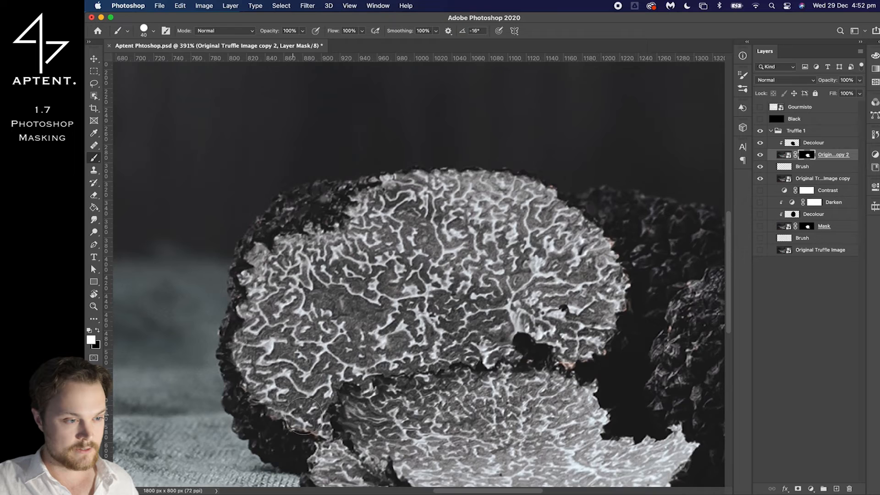
scroll(344, 419, down, 1)
scroll(600, 304, down, 1)
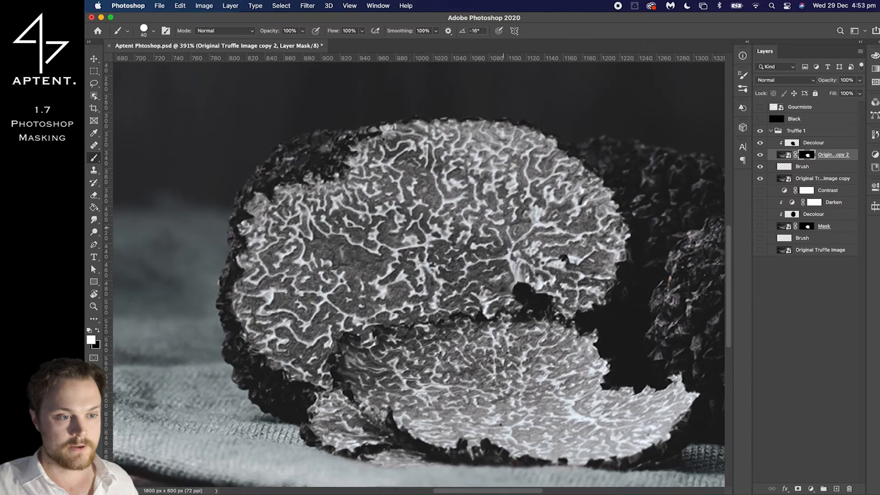
scroll(671, 380, down, 1)
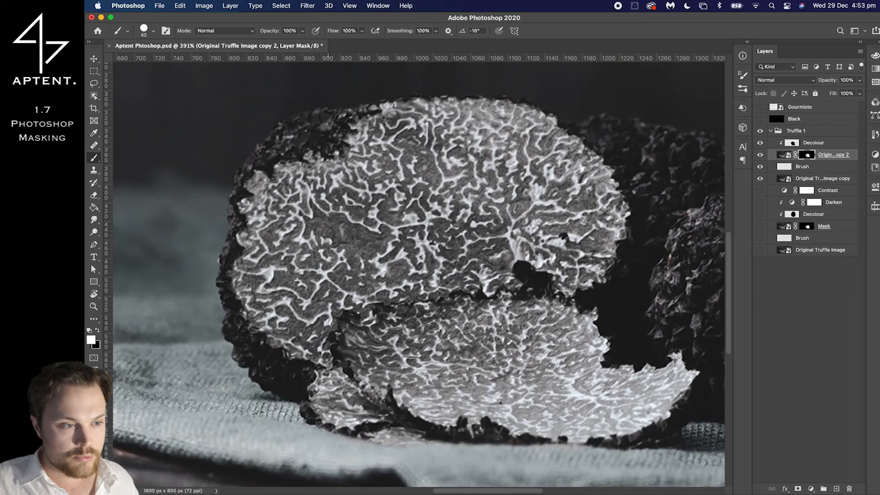
scroll(403, 263, up, 5)
scroll(403, 263, down, 4)
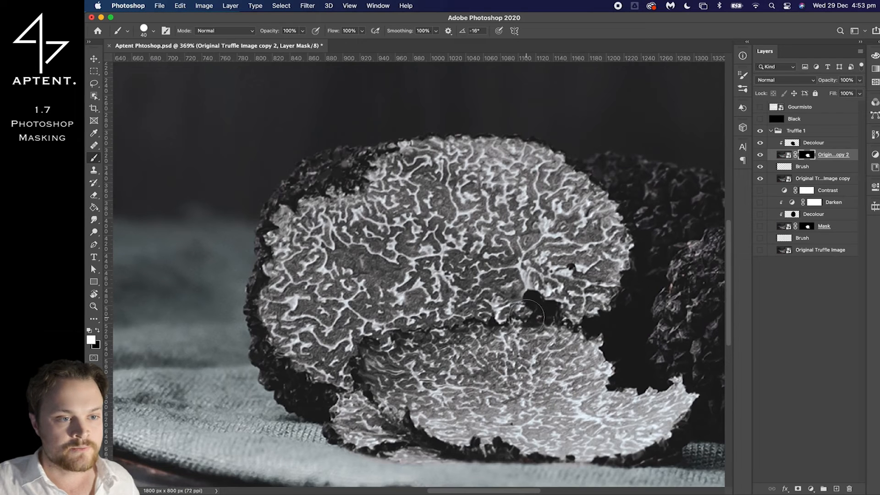
scroll(532, 306, down, 4)
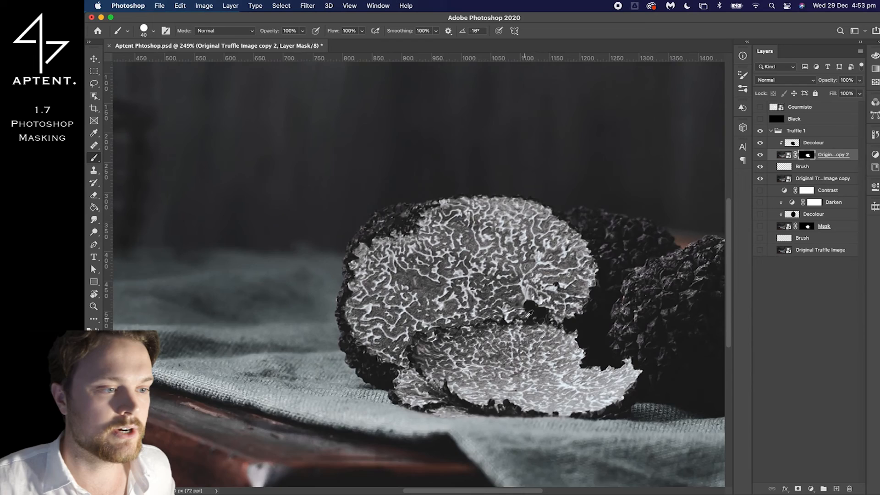
scroll(528, 306, down, 1)
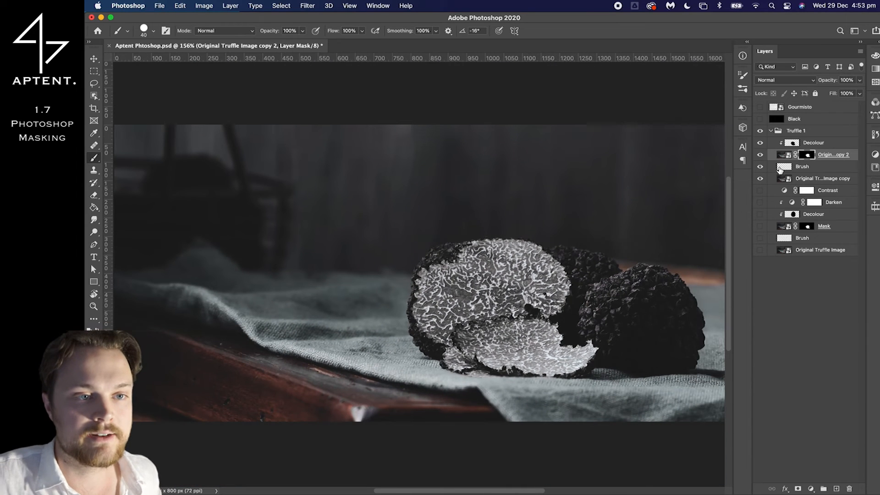
Compare the retouch before and after by hiding and reshowing the upper Decolour, Original Truffle Image copy 2 and upper Brush layers
drag(759, 168, 763, 152)
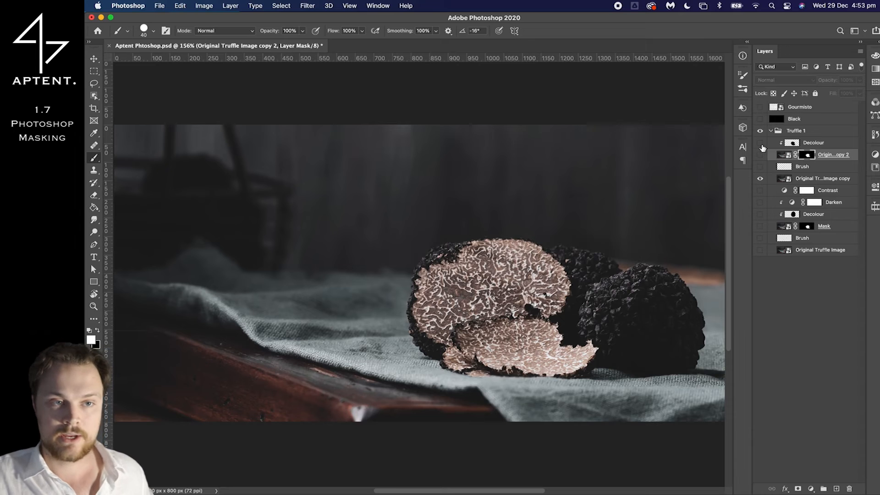
drag(763, 148, 764, 162)
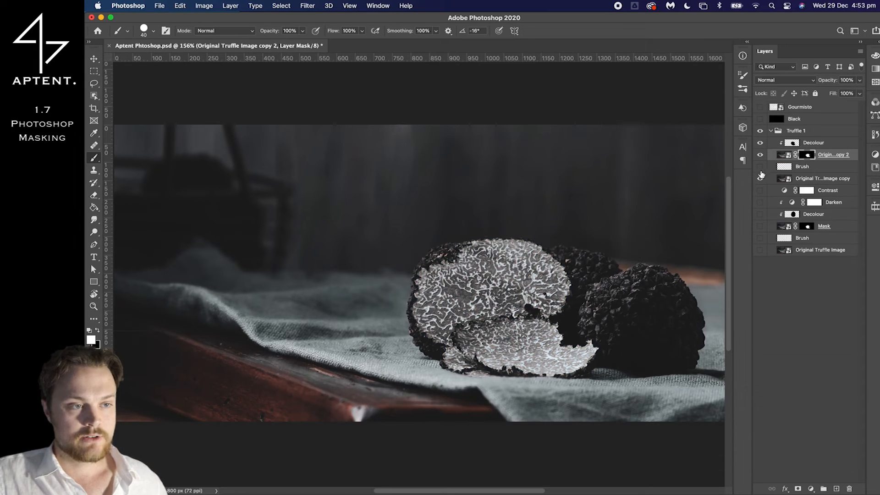
click(759, 167)
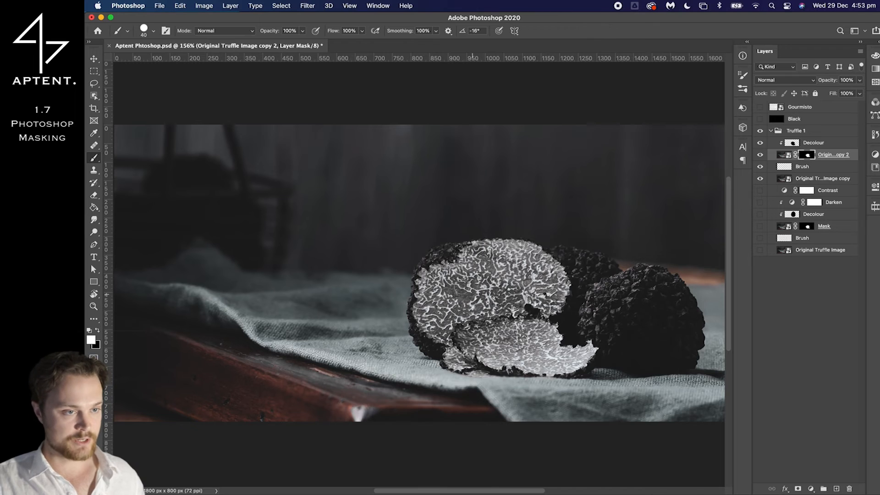
scroll(415, 281, down, 2)
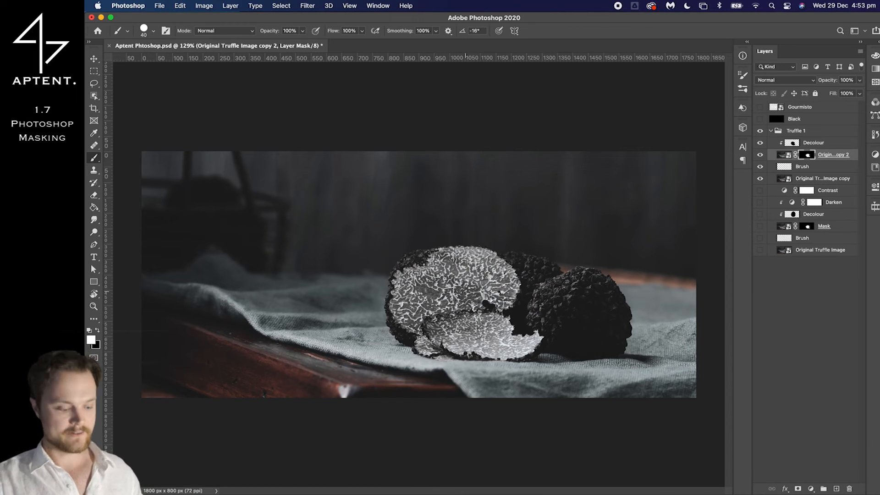
Add a Brightness/Contrast adjustment layer above the upper Decolour layer with Brightness at -86
click(811, 144)
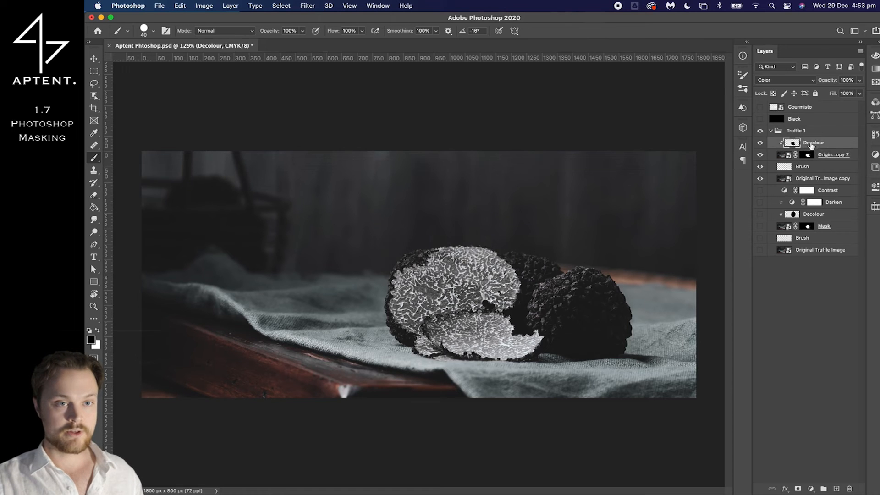
click(810, 489)
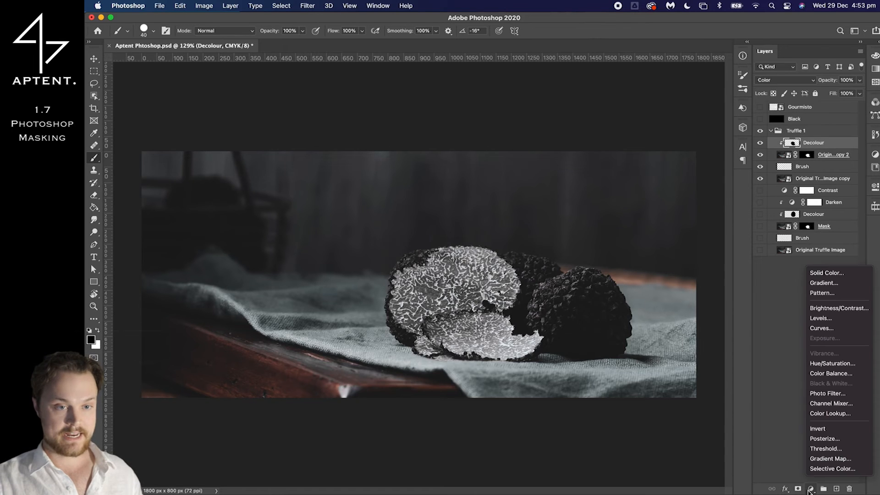
click(845, 308)
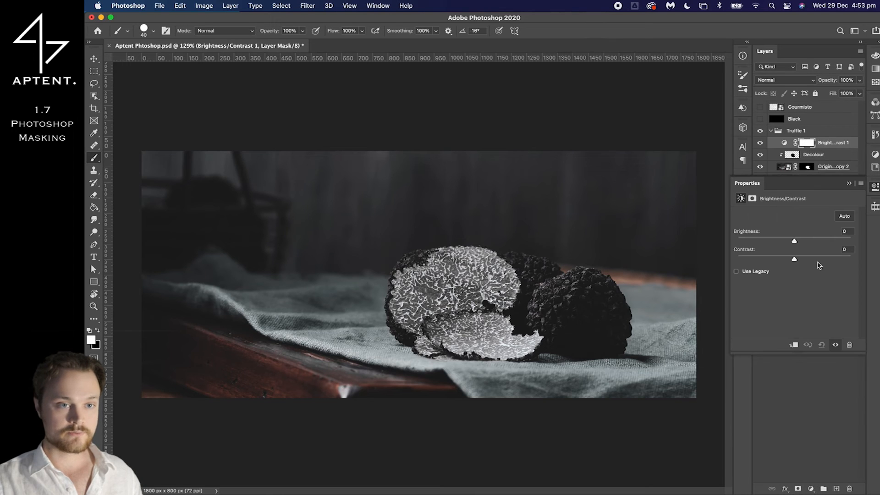
drag(796, 245, 761, 254)
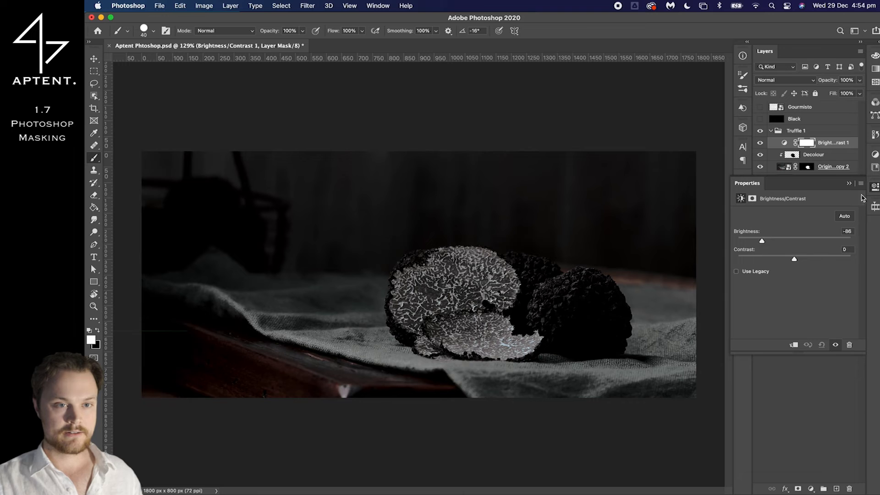
click(849, 183)
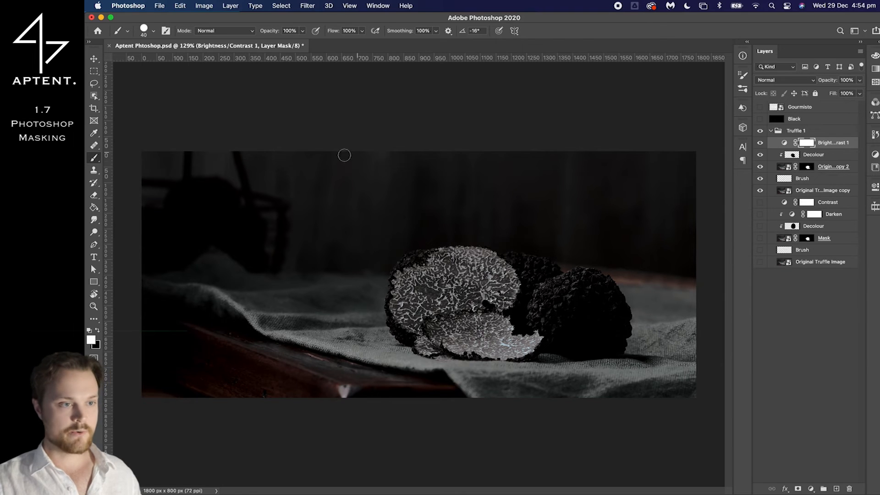
Clip the Brightness/Contrast adjustment to the layers below and set its Brightness to -63
alt+click(827, 148)
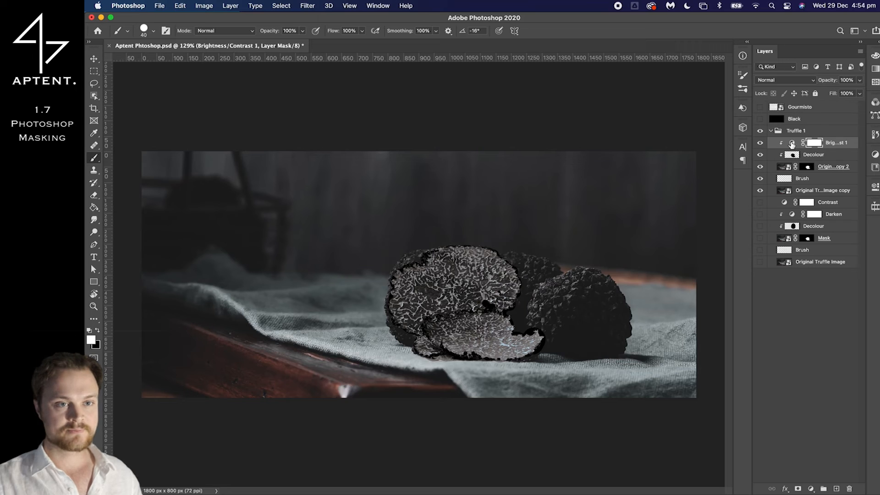
double_click(792, 144)
click(774, 238)
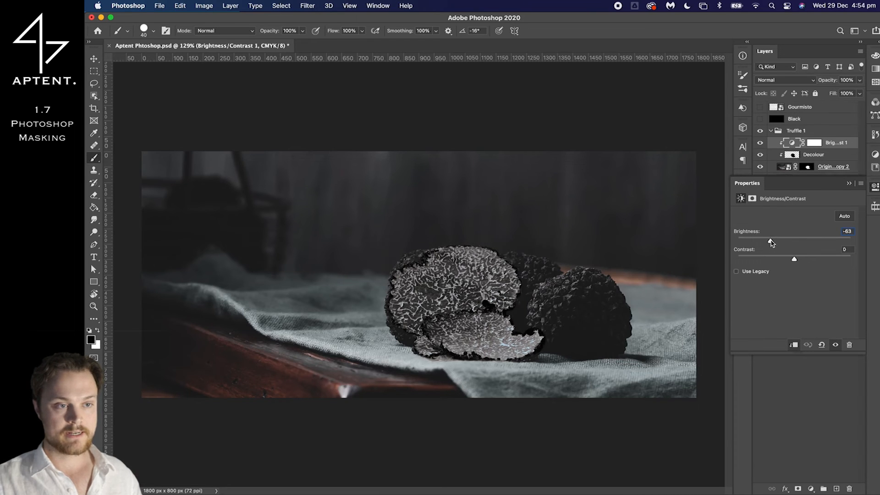
click(848, 184)
Paint black on the Original Truffle Image copy 2 mask over the dark rind beyond the cut face's upper-left edge
scroll(490, 224, up, 6)
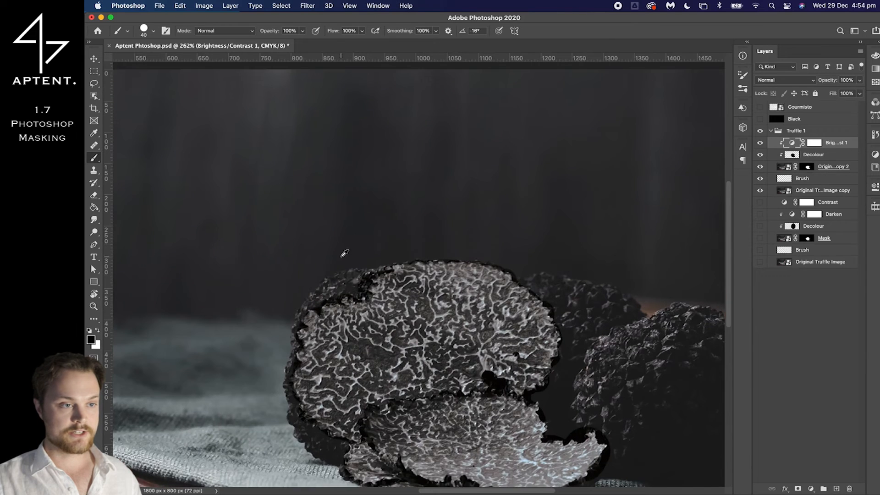
scroll(341, 261, up, 2)
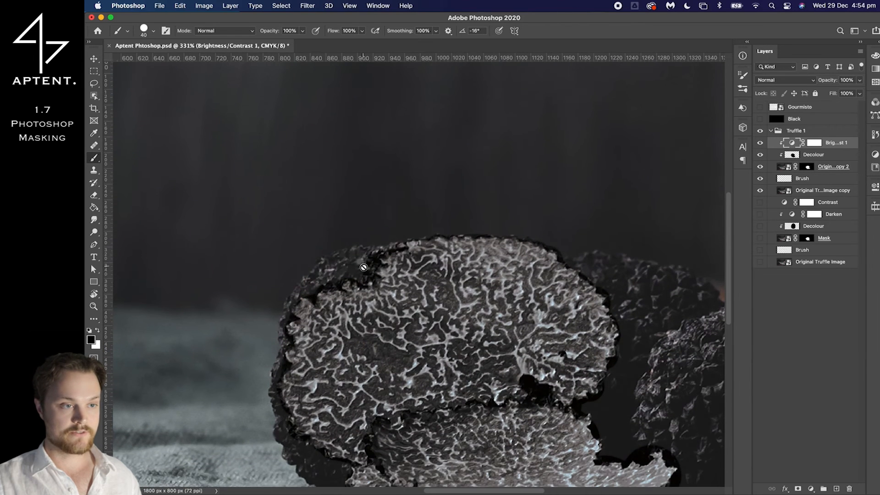
click(807, 166)
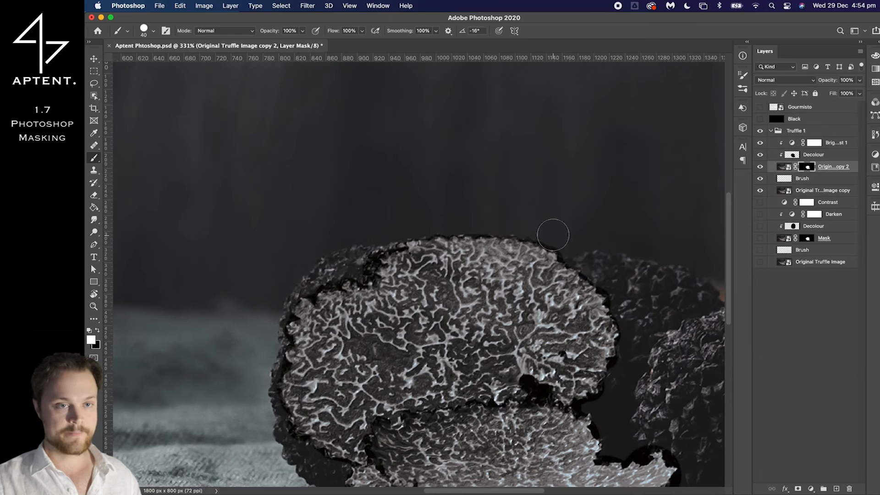
key(x)
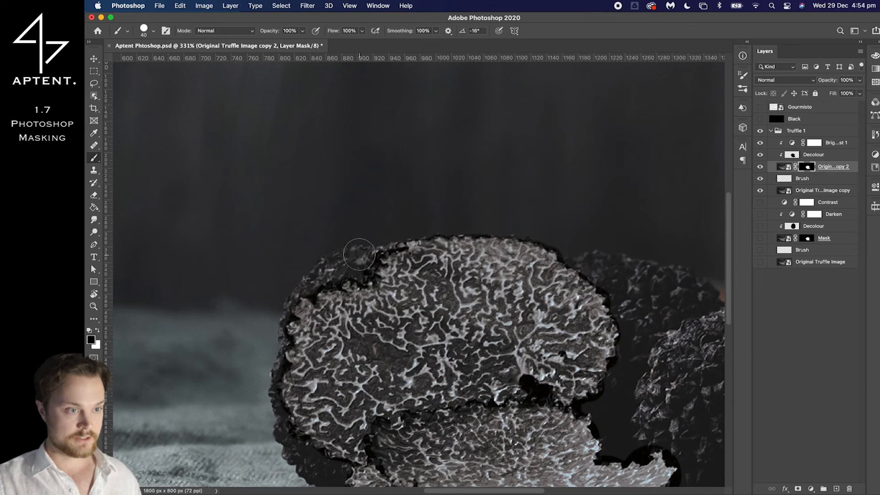
drag(361, 263, 323, 274)
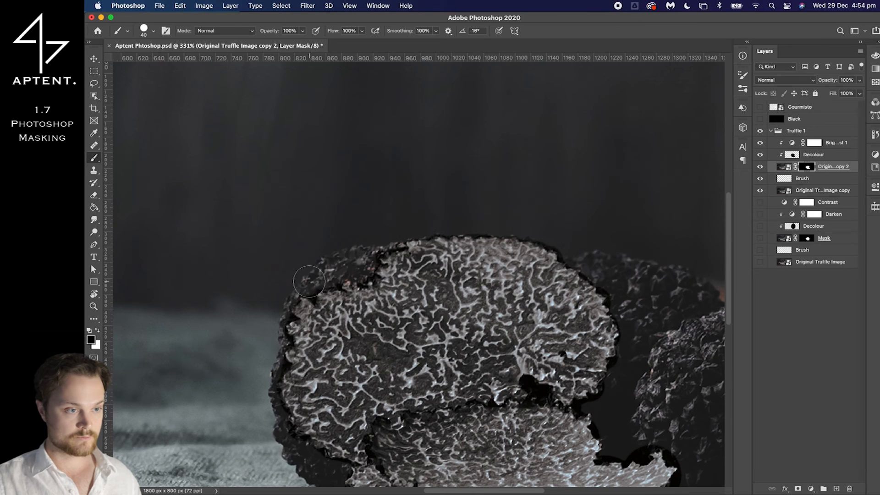
Paint black on the mask with a 10 px brush over the hole near the upper cut face's lower-right edge
scroll(321, 271, down, 2)
scroll(487, 346, up, 2)
scroll(498, 369, up, 4)
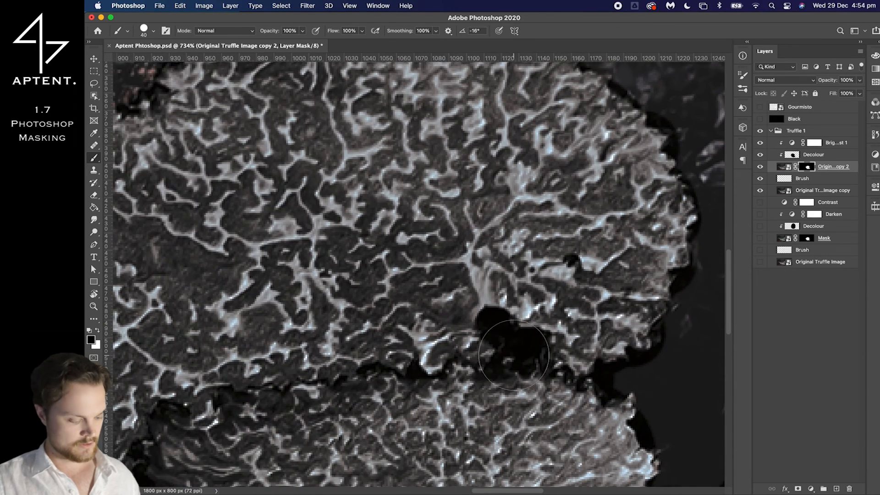
drag(513, 354, 460, 355)
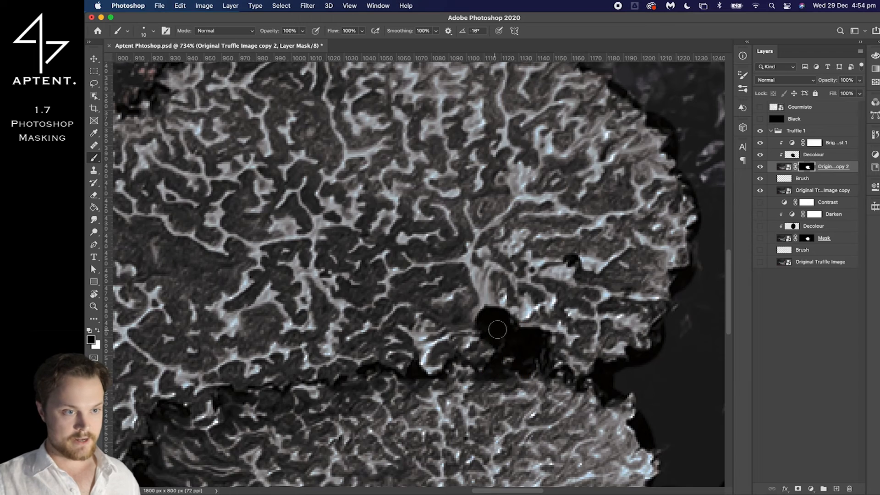
right_click(496, 328)
click(488, 323)
drag(488, 324, 535, 338)
mouse_move(521, 349)
mouse_down()
mouse_move(513, 346)
mouse_move(523, 353)
mouse_up()
mouse_move(511, 324)
mouse_down()
mouse_move(506, 347)
mouse_move(498, 368)
mouse_move(529, 372)
mouse_move(518, 365)
mouse_move(531, 361)
mouse_move(599, 373)
mouse_move(646, 366)
mouse_move(709, 315)
mouse_move(717, 297)
mouse_move(690, 300)
mouse_move(697, 273)
mouse_up()
Enlarge the brush to 23 px and paint black on the mask over the dark halo outside the cut faces' right edges
scroll(696, 274, down, 3)
key(bracketright)
key(bracketright)
key(bracketright)
key(bracketright)
key(bracketright)
key(bracketright)
key(bracketright)
key(bracketright)
key(bracketright)
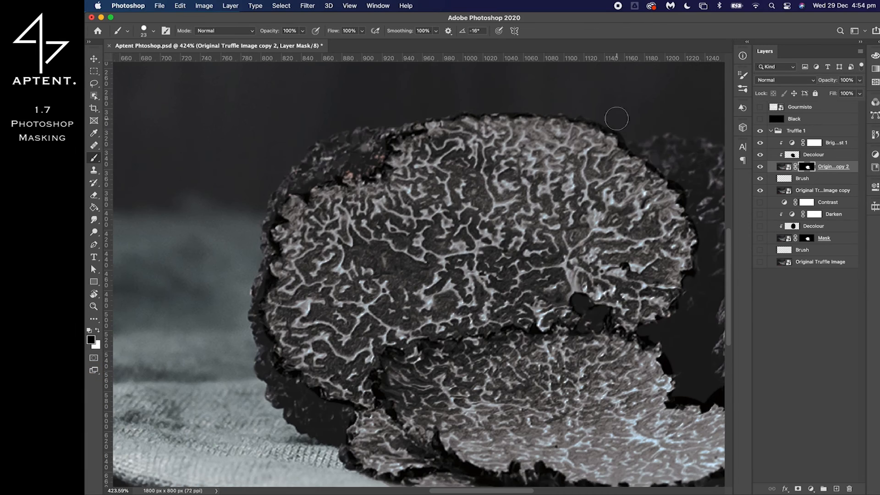
scroll(675, 191, down, 4)
key(x)
scroll(638, 168, down, 2)
key(x)
mouse_move(397, 377)
mouse_down()
mouse_move(597, 390)
mouse_move(649, 382)
mouse_move(558, 386)
mouse_up()
scroll(534, 394, down, 5)
scroll(654, 334, up, 5)
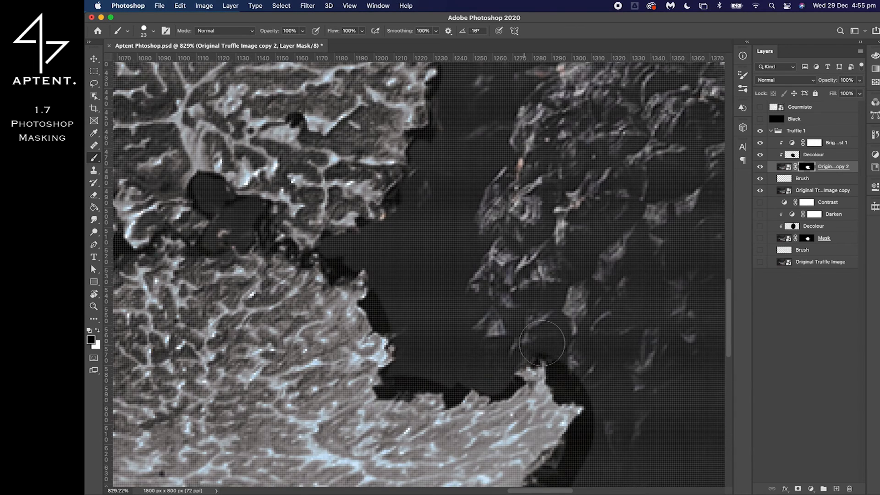
Reduce the brush to 9 px and paint black on the mask closely along the lower slice's notched right edge
scroll(573, 390, down, 2)
key(x)
key(x)
key(bracketleft)
key(bracketleft)
key(bracketleft)
drag(357, 162, 325, 164)
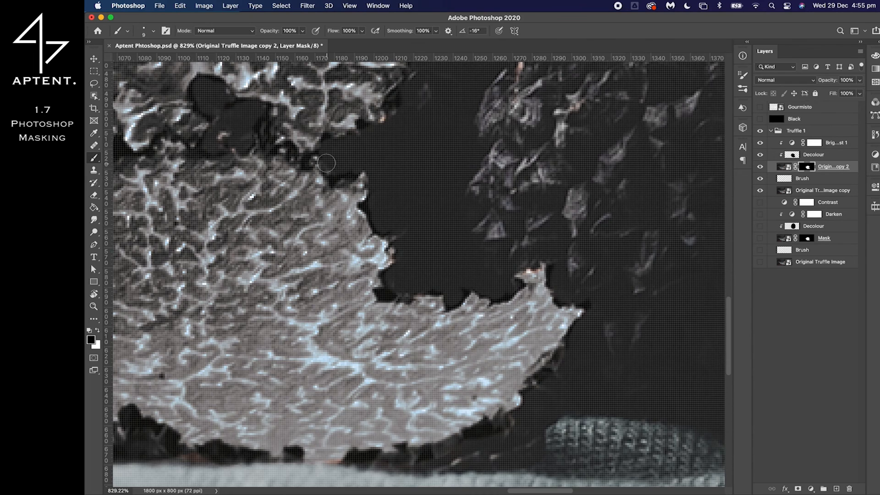
scroll(385, 294, down, 6)
scroll(198, 240, up, 5)
scroll(357, 106, up, 5)
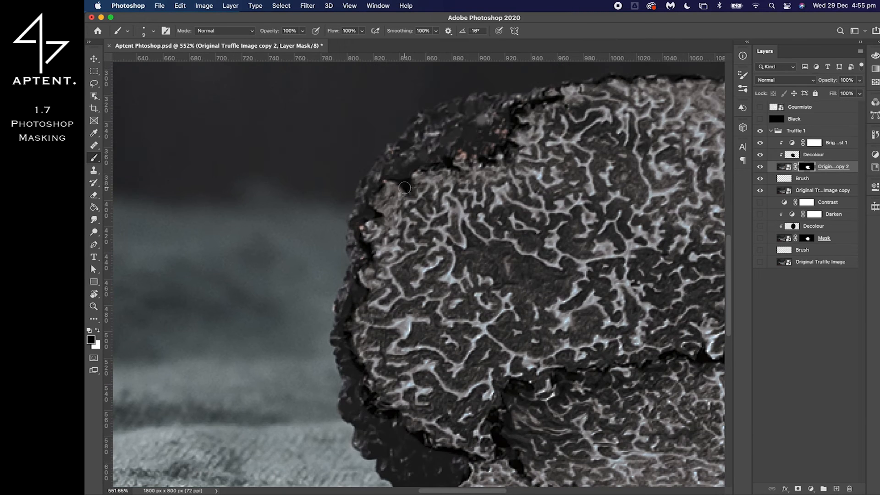
Paint dark over the pinkish spots along the upper cut face's upper-left edge on the Brush layer with an 8 px brush
key(alt+bracketleft)
key(super+z)
alt+click(478, 135)
key(bracketleft)
drag(501, 134, 478, 149)
key(super+0)
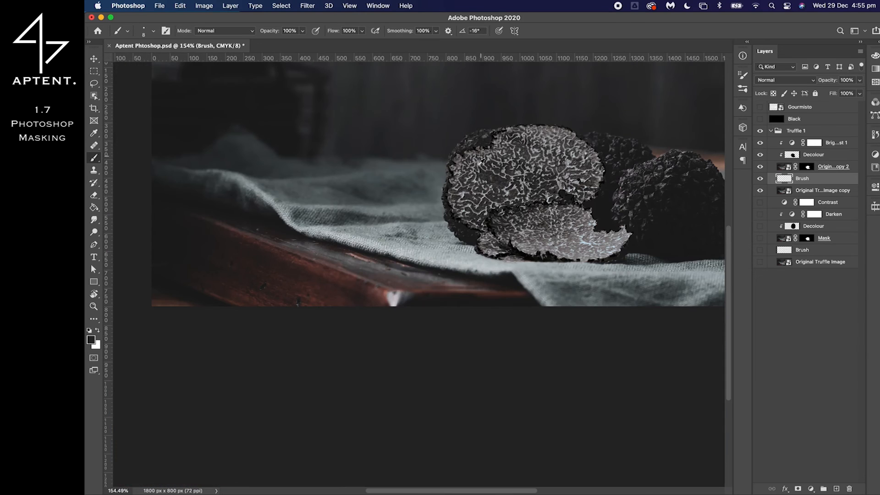
Swap visibility between the rebuilt and the original layer stacks and toggle the original Contrast layer to compare the two retouches
scroll(509, 290, down, 1)
click(818, 226)
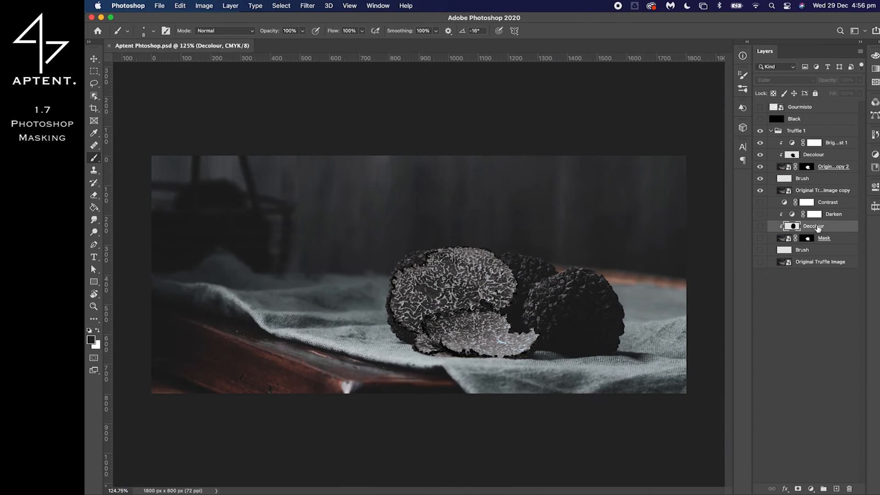
click(828, 214)
click(832, 203)
drag(760, 190, 759, 269)
click(759, 203)
click(760, 203)
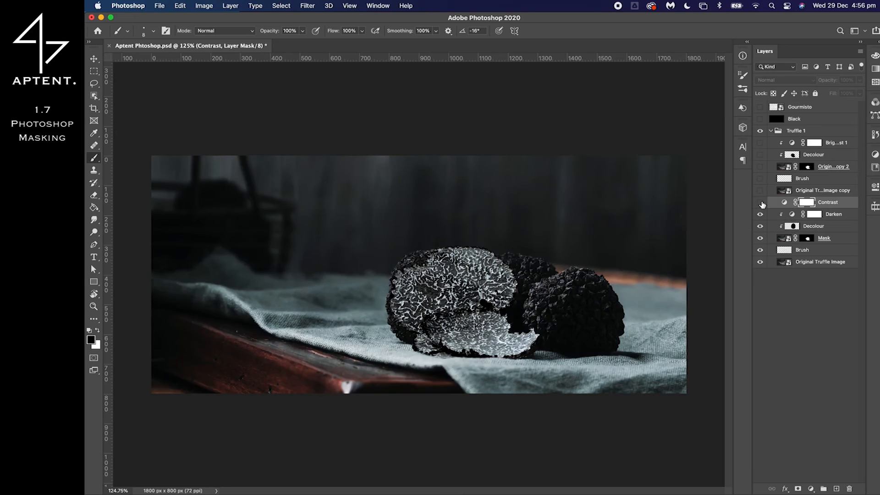
click(761, 203)
click(762, 203)
drag(760, 263, 761, 144)
Inspect the rebuilt cut faces up close and check the Brightness/Contrast settings of the original Darken layer
scroll(539, 291, up, 5)
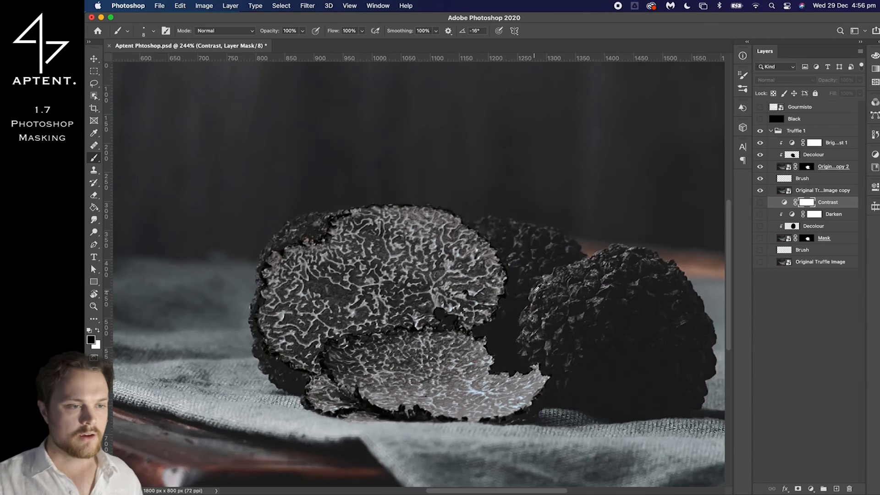
scroll(407, 310, up, 1)
scroll(409, 306, down, 1)
scroll(409, 306, up, 4)
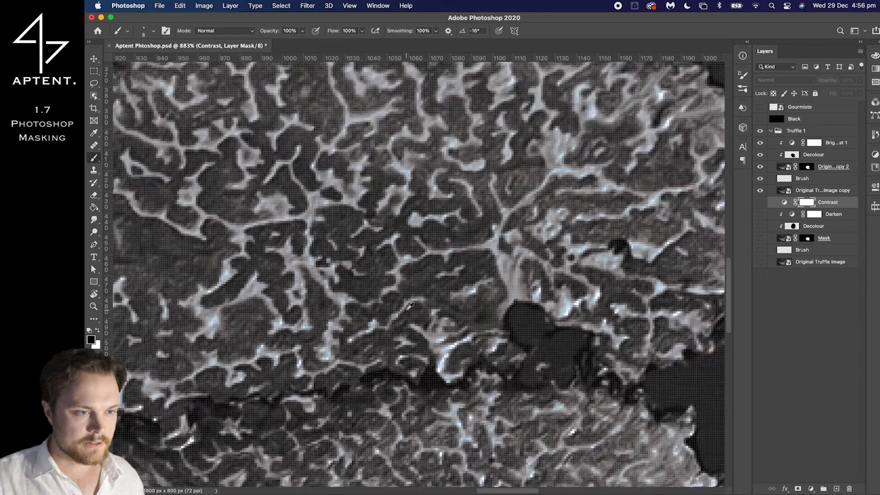
scroll(409, 306, down, 5)
scroll(410, 306, down, 3)
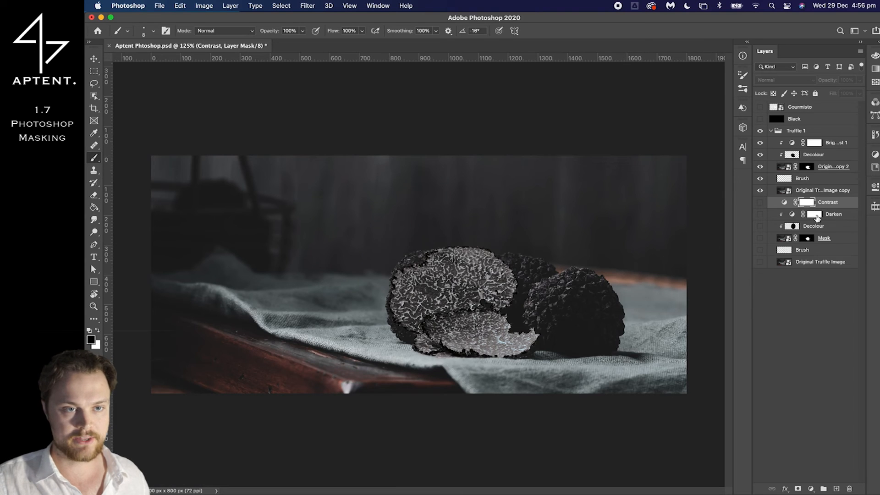
double_click(790, 214)
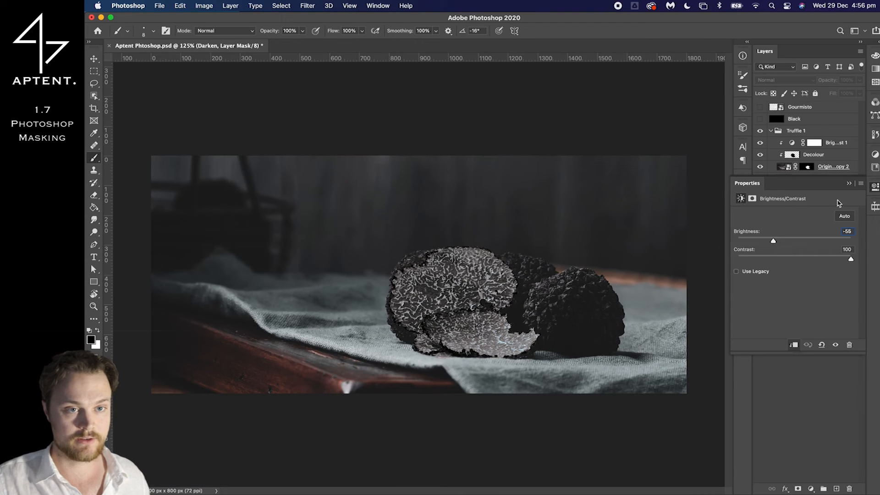
click(849, 183)
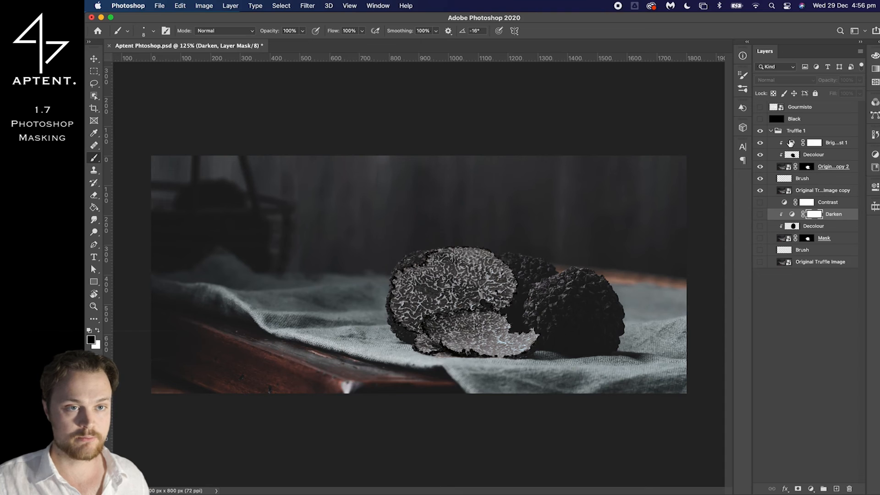
Set the brightness of the clipped Brightness/Contrast 1 layer to -55
double_click(790, 143)
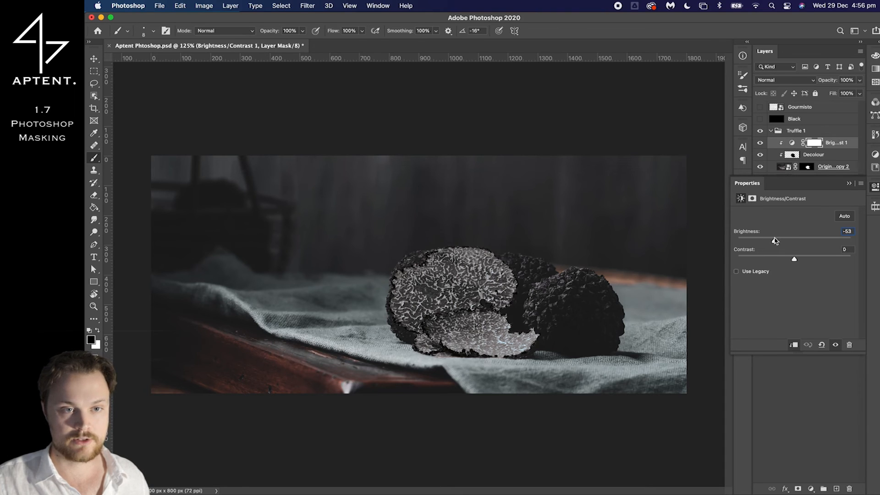
double_click(847, 232)
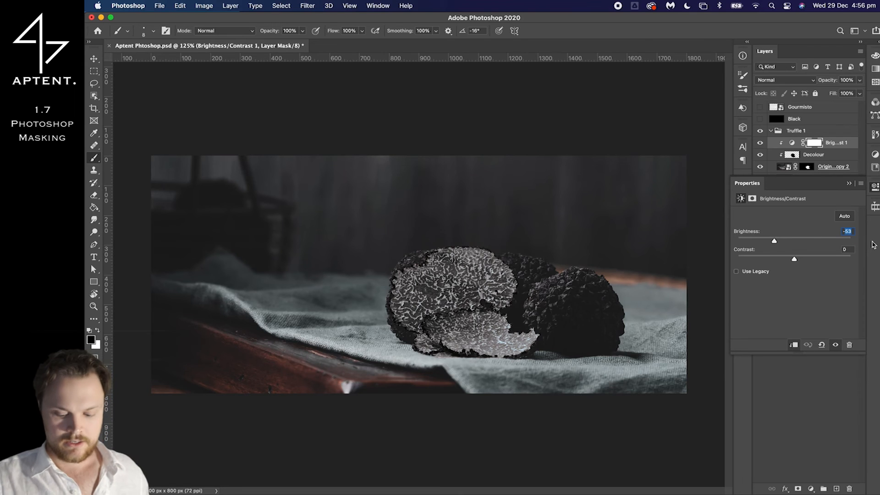
text(55)
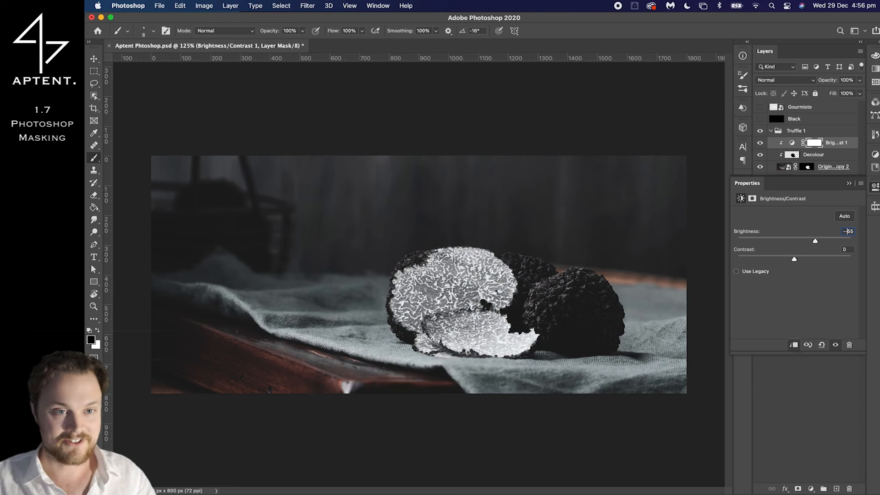
key(BackSpace)
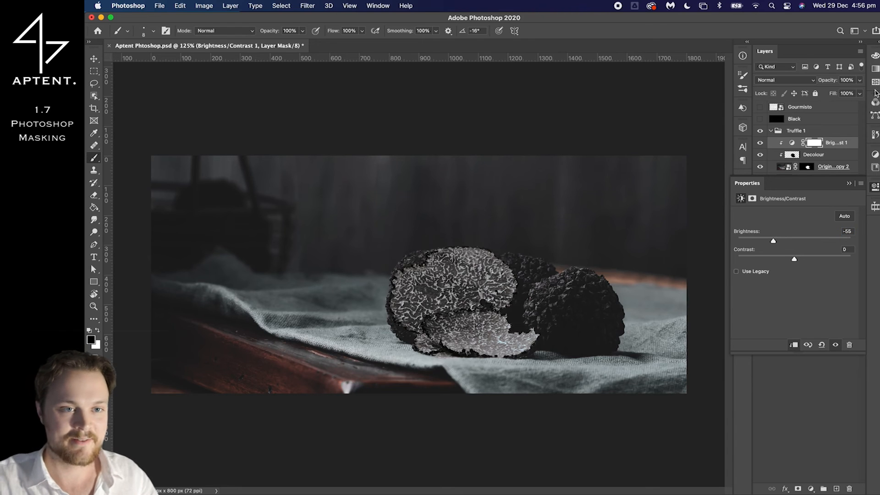
click(848, 183)
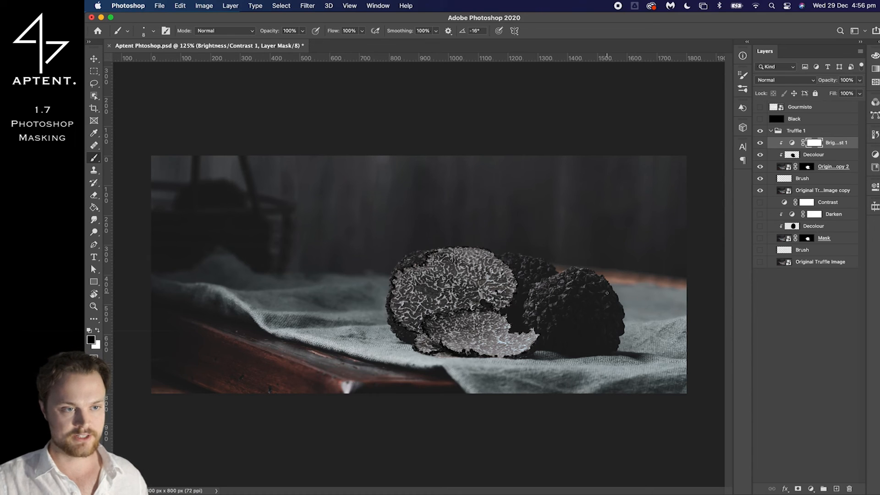
Add an unclipped Brightness/Contrast adjustment above the rebuilt stack with contrast 80, and compare the image with and without it
click(810, 488)
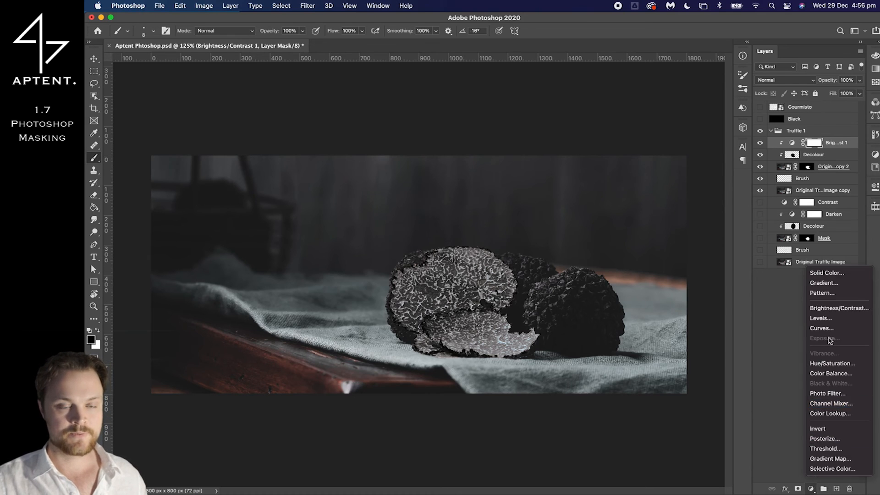
click(820, 313)
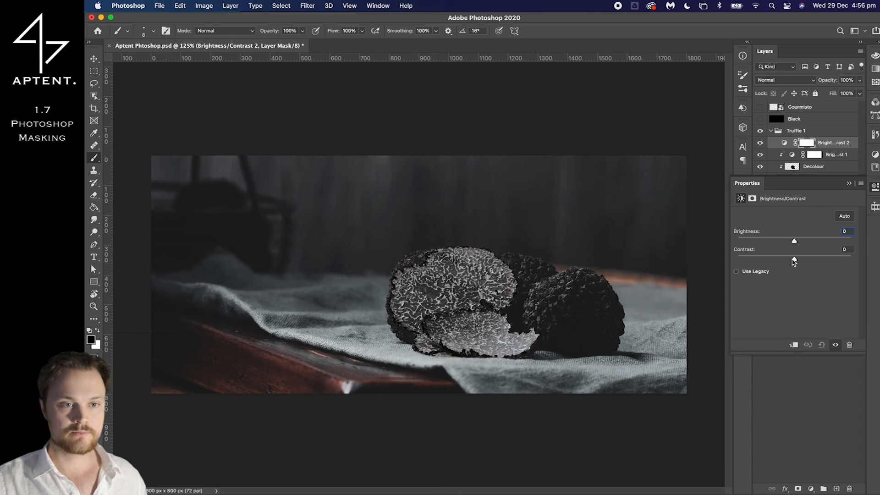
drag(793, 256, 845, 267)
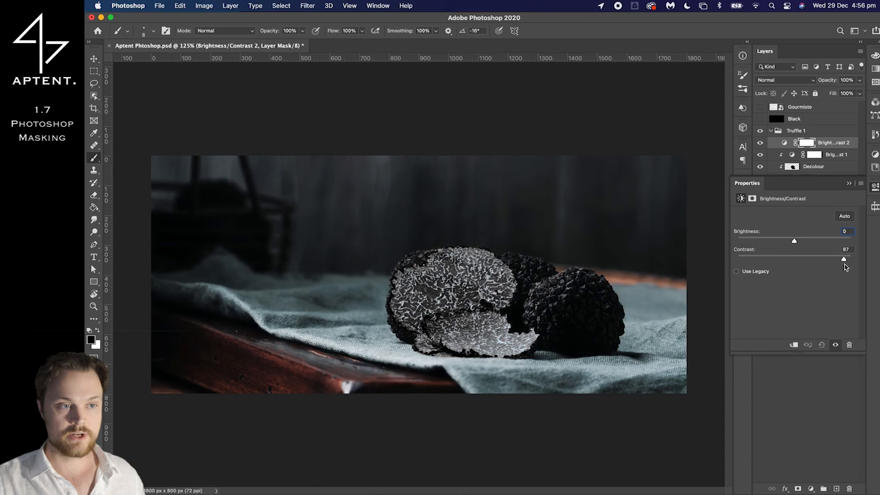
drag(847, 261, 844, 262)
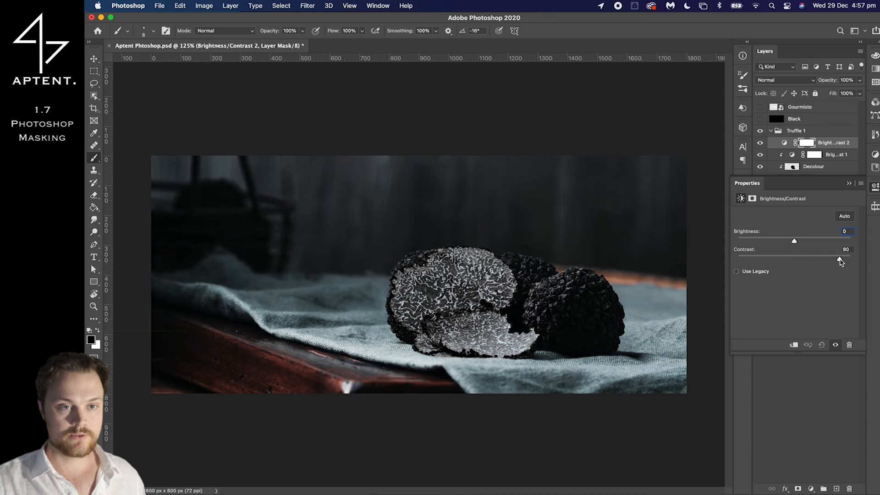
click(848, 183)
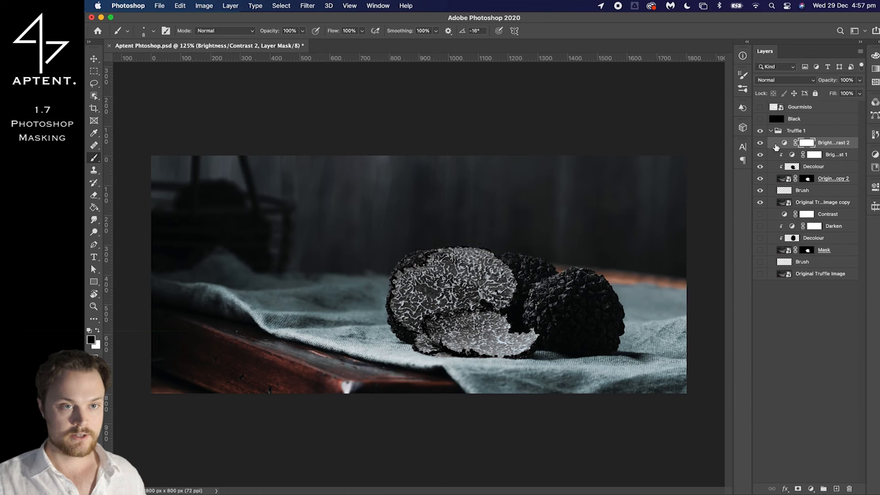
click(759, 143)
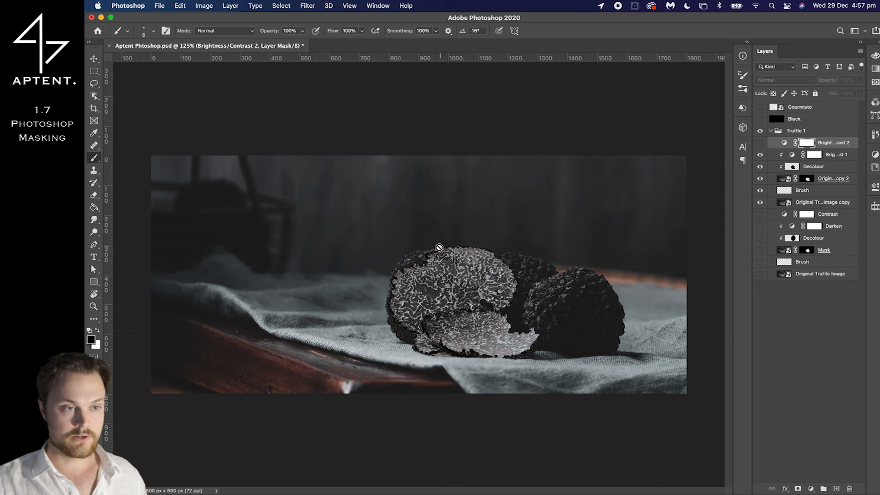
click(760, 143)
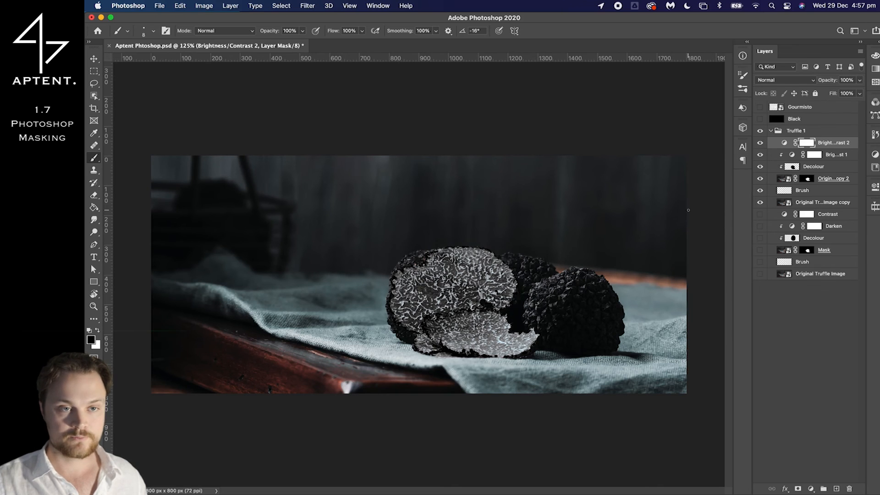
Rename the Brightness/Contrast 1 layer as Darken and the Brightness/Contrast 2 layer as Contrast
double_click(833, 155)
text(Darken)
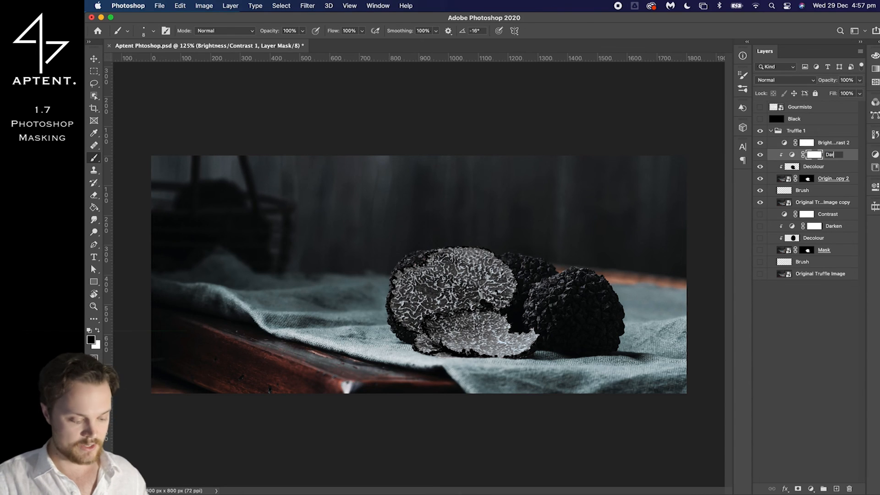
double_click(833, 143)
text(Contrast)
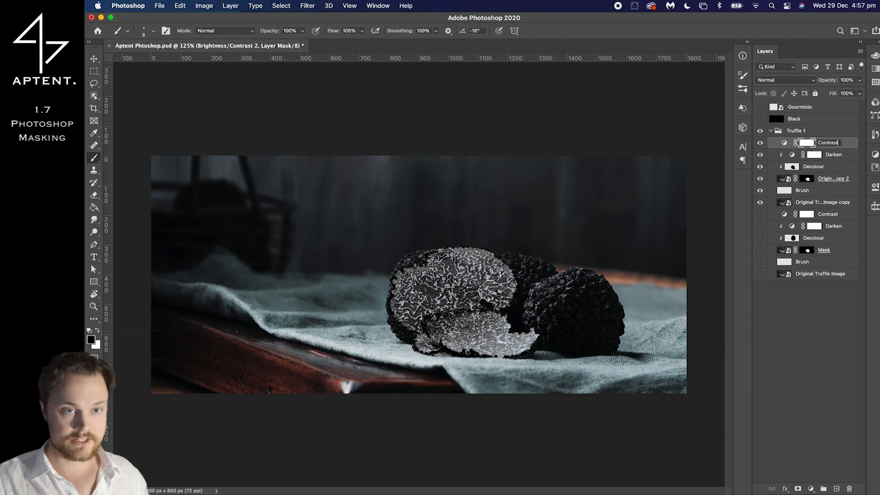
key(Return)
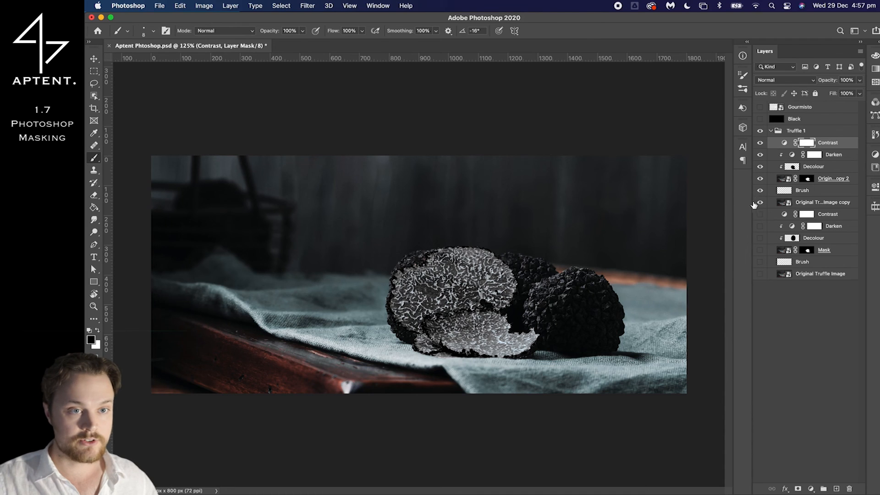
shift+click(797, 203)
key(super+g)
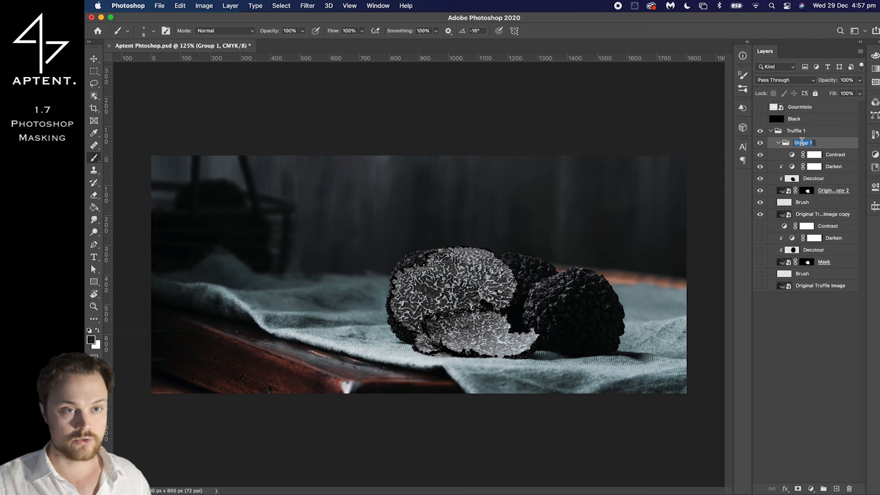
text(Truffle 2)
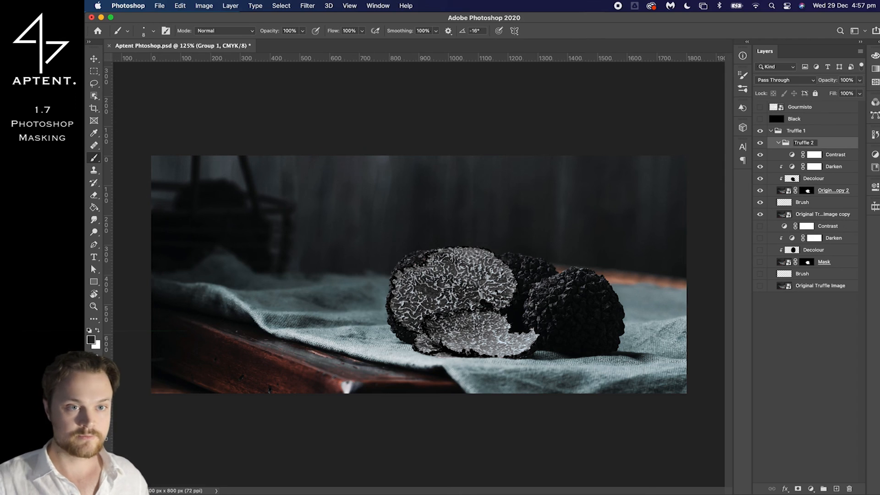
key(super+z)
key(super+z)
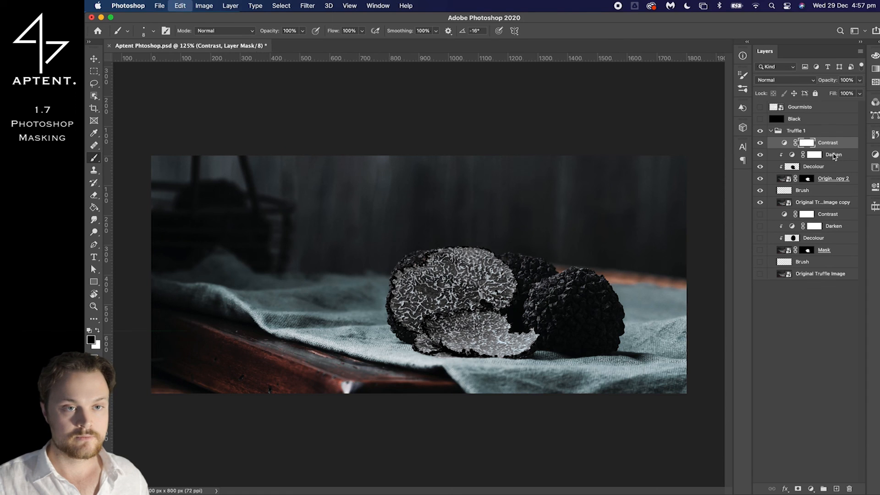
key(super+shift+z)
Group the layers from the upper Contrast down to Original Truffle Image copy and name the group Truffle 2
shift+click(822, 202)
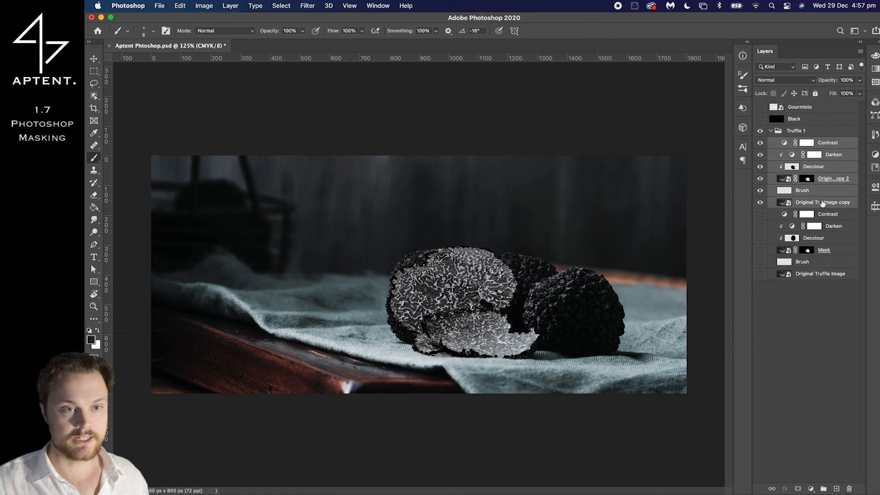
key(super+g)
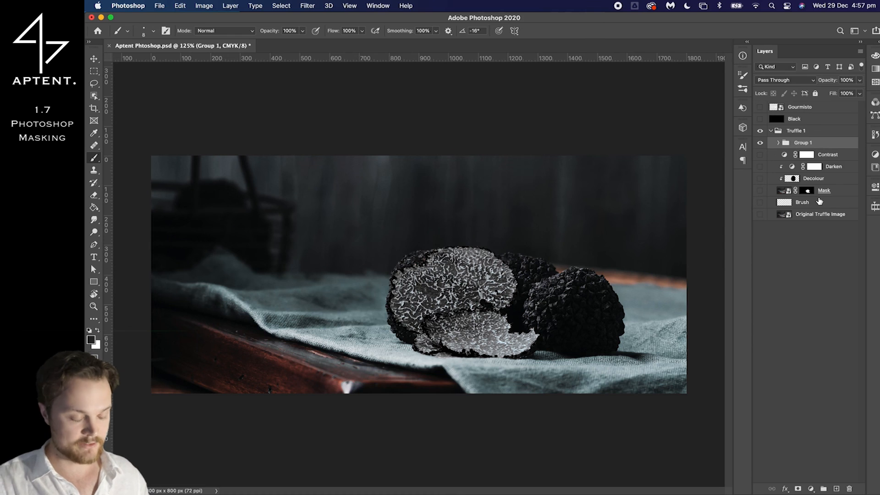
double_click(802, 142)
text(Truffle 2)
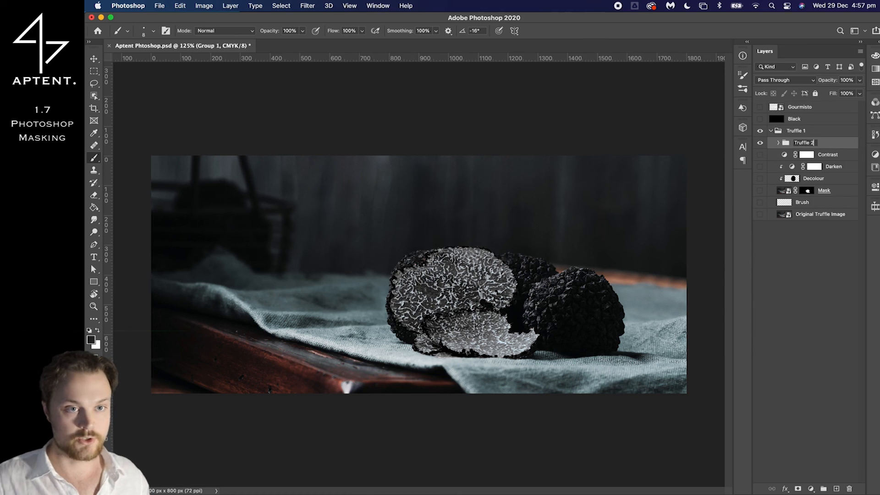
click(824, 146)
Show all original layers below the Truffle 2 group and toggle the group's visibility repeatedly to compare both retouches
drag(761, 157, 762, 219)
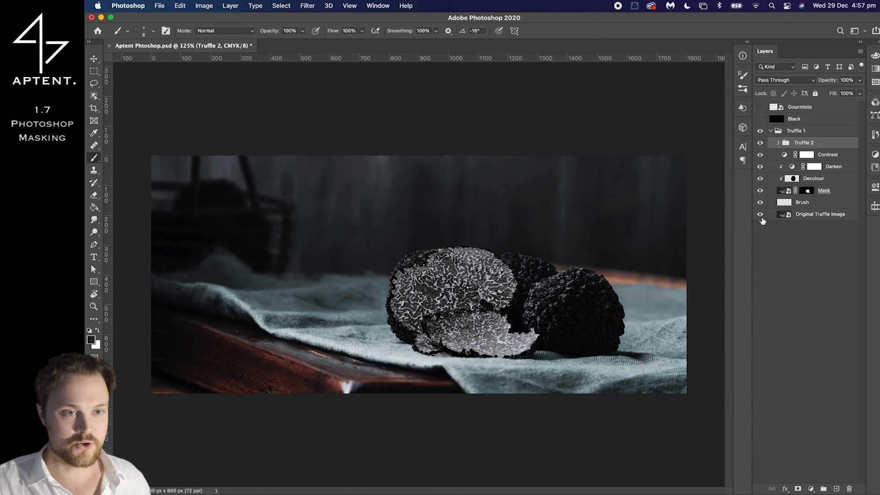
click(761, 145)
click(761, 145)
click(761, 145)
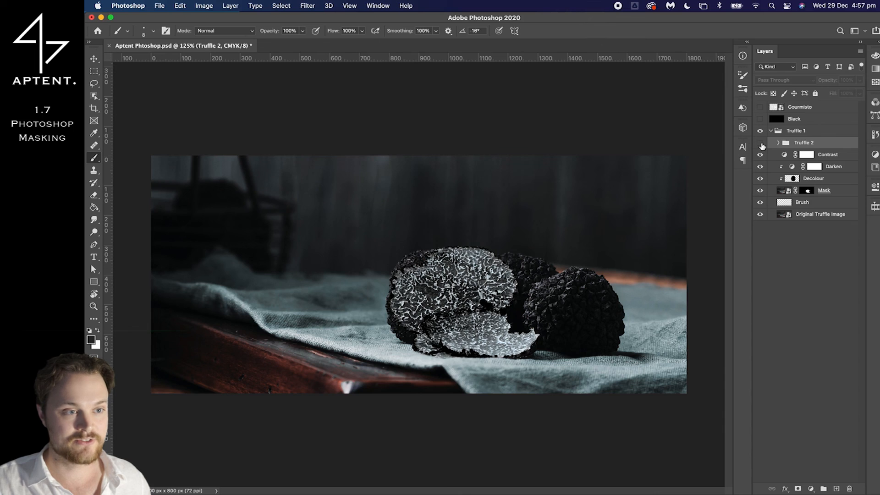
click(761, 146)
click(761, 145)
click(761, 145)
click(761, 145)
click(761, 146)
click(762, 146)
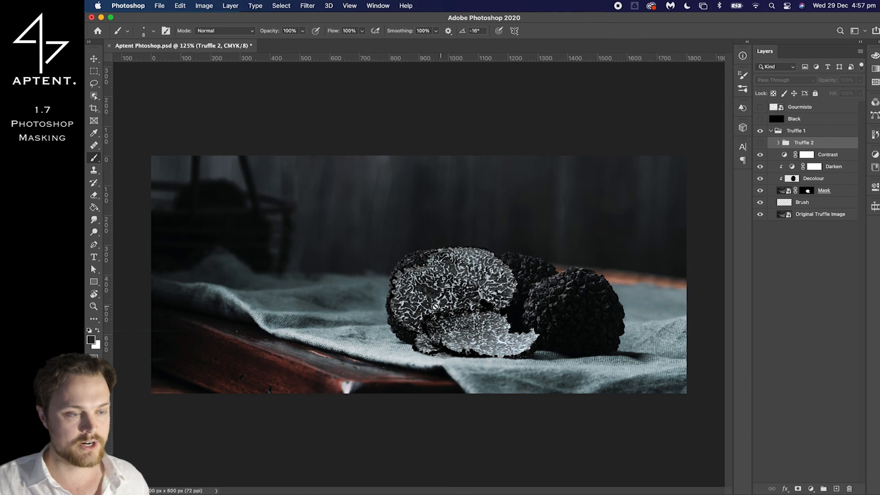
Expand the Truffle 2 group and compare the cut faces up close with the group shown and hidden
scroll(435, 306, up, 2)
scroll(439, 303, up, 3)
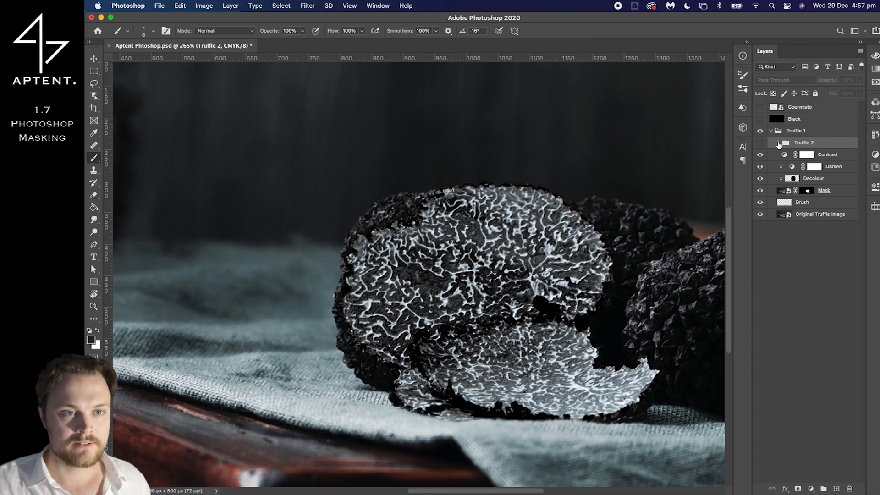
click(778, 144)
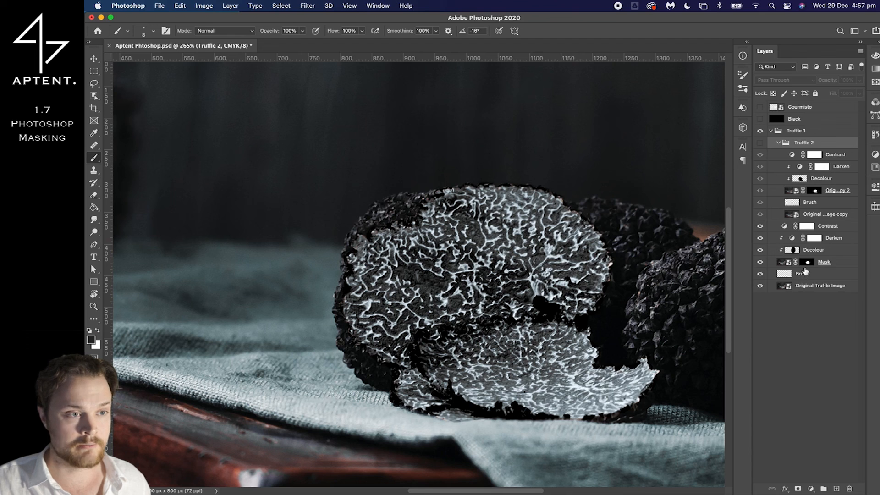
click(757, 146)
click(758, 145)
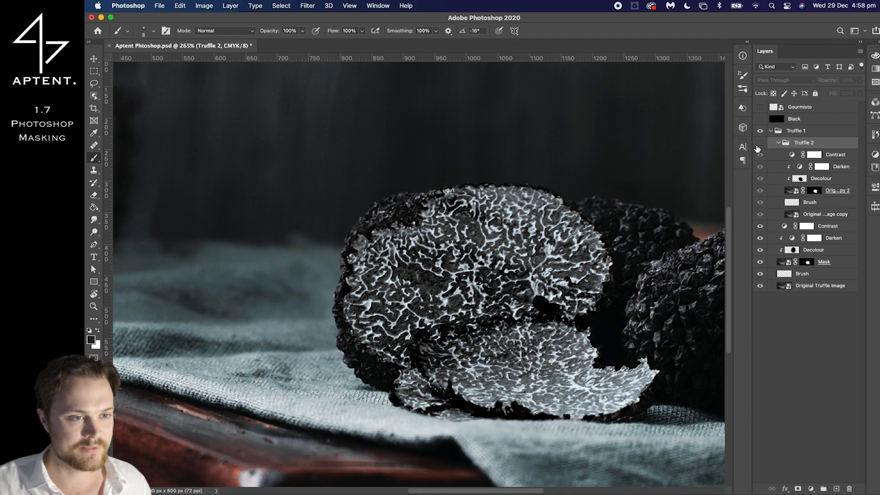
Check the brightness and contrast settings of Truffle 2's Darken and Contrast layers against the original Darken layer
double_click(800, 167)
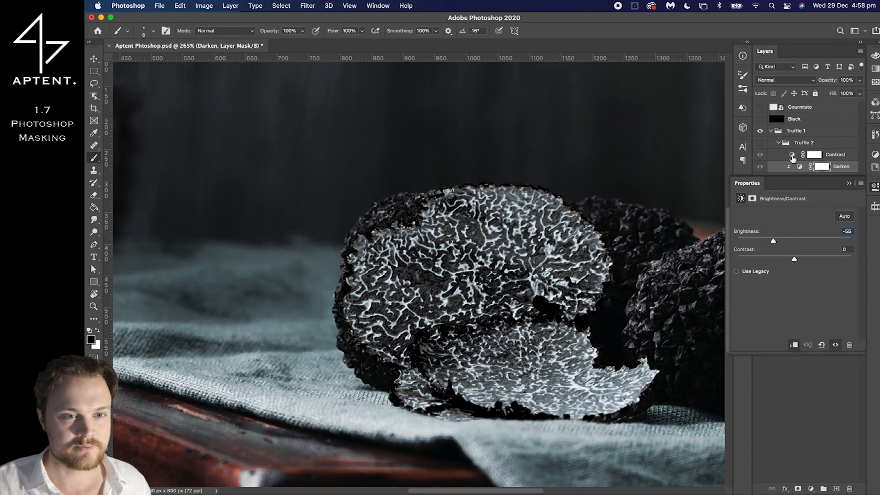
click(793, 157)
click(849, 183)
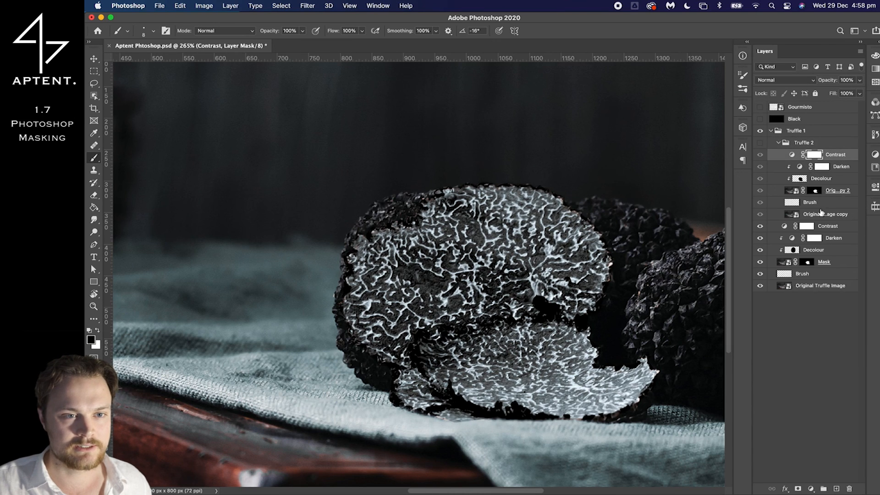
double_click(793, 238)
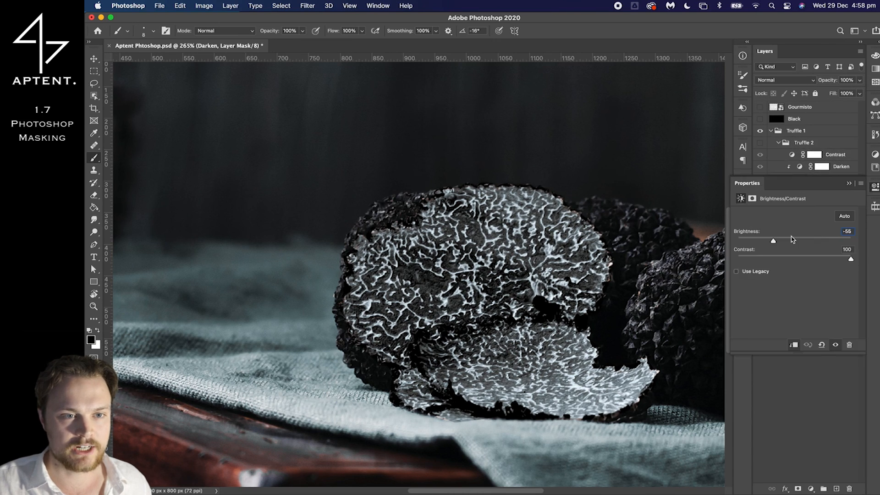
click(849, 184)
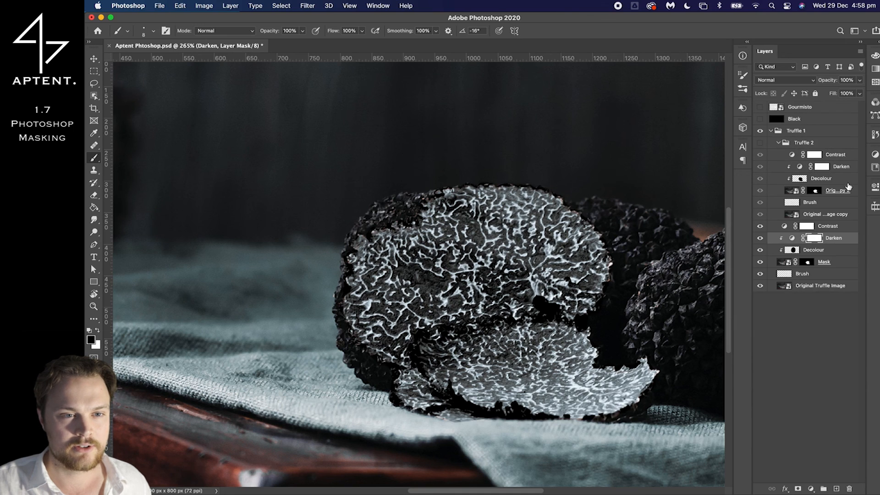
Raise the contrast of the Darken adjustment in the Truffle 2 group to the maximum of 100
double_click(798, 169)
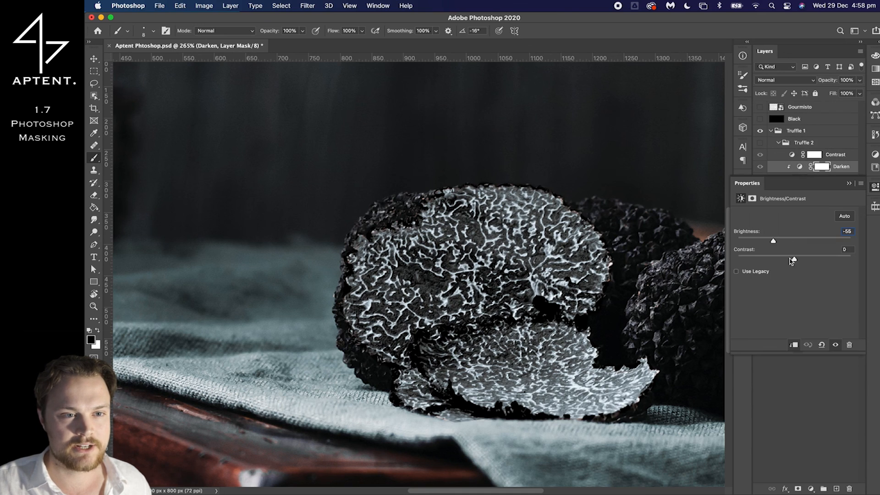
drag(794, 260, 876, 257)
click(848, 184)
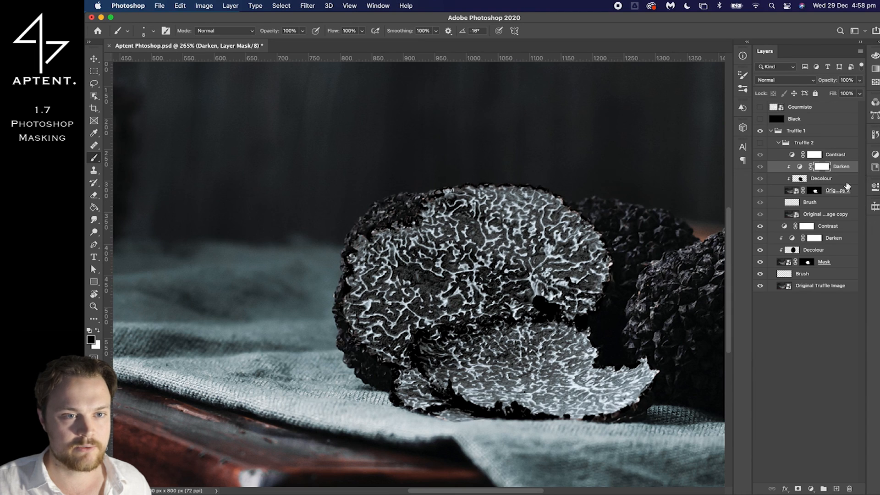
Toggle the Truffle 2 group's visibility repeatedly to compare the cut truffle faces up close, leaving the group shown
click(760, 144)
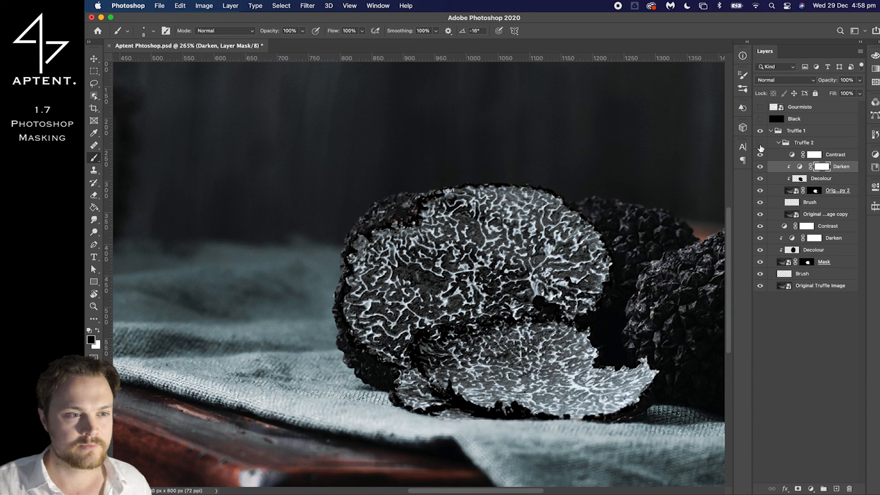
click(760, 145)
click(760, 145)
click(760, 145)
click(760, 144)
click(760, 145)
Compare the whole image at several zoom levels with the Truffle 2 group shown and hidden
scroll(645, 188, down, 5)
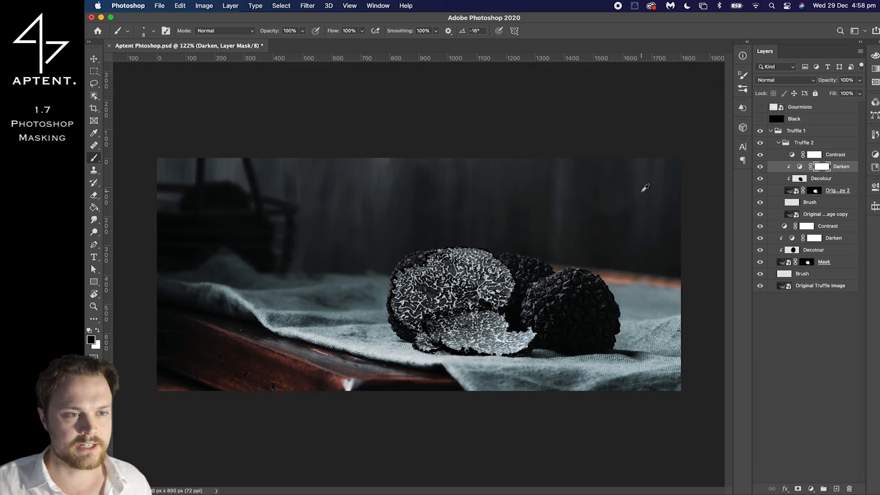
click(764, 146)
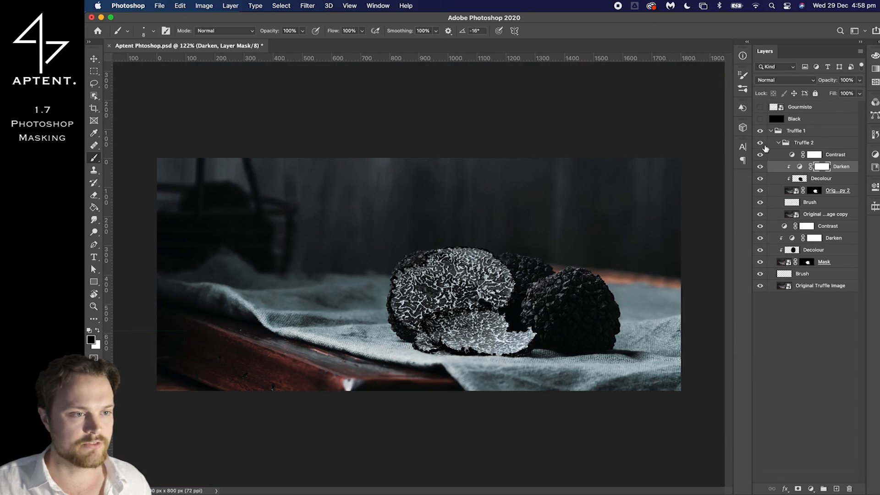
click(764, 146)
scroll(616, 213, down, 2)
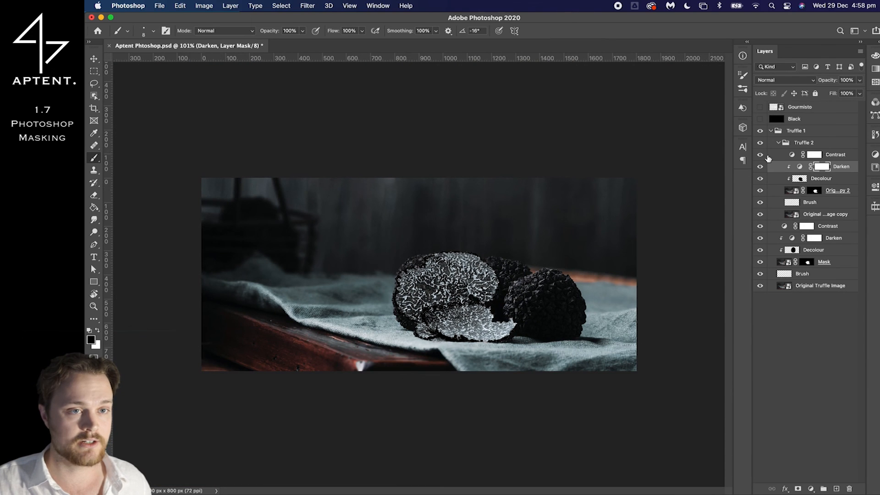
scroll(513, 259, down, 8)
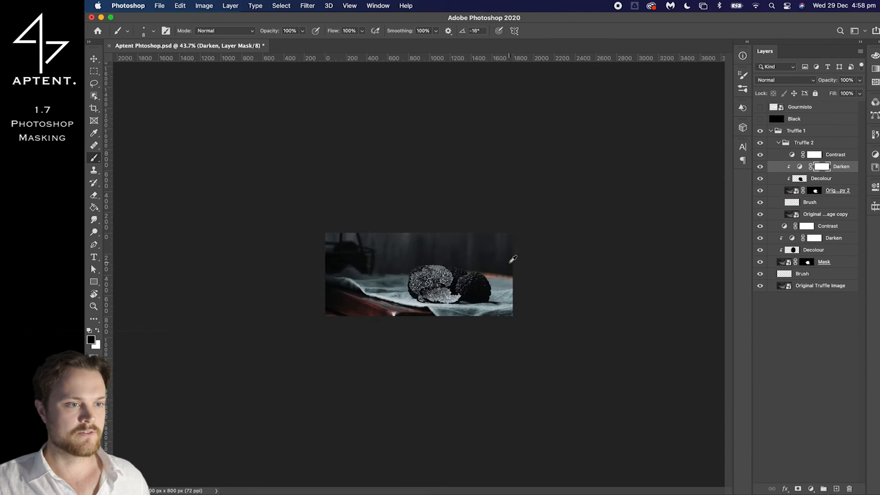
scroll(513, 259, up, 7)
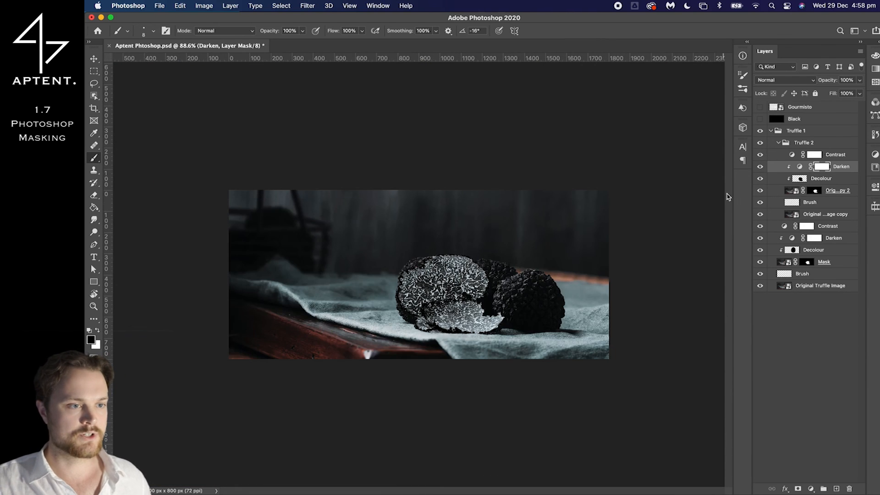
click(761, 145)
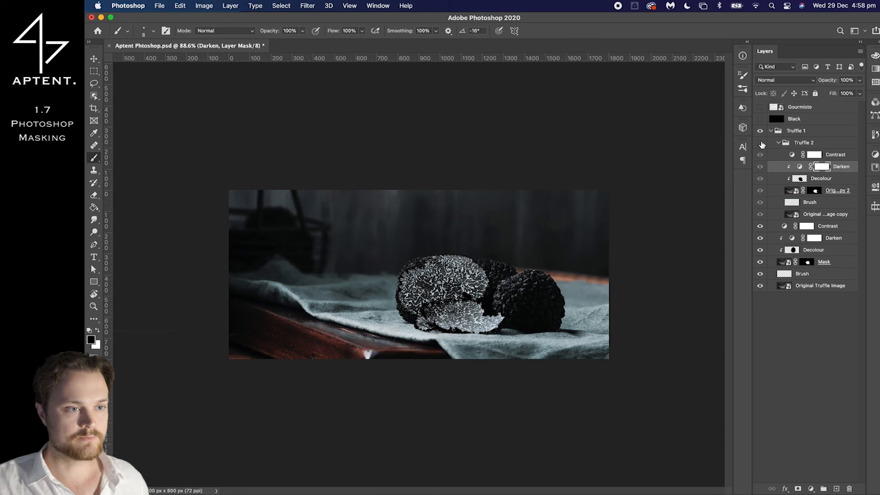
scroll(581, 183, up, 2)
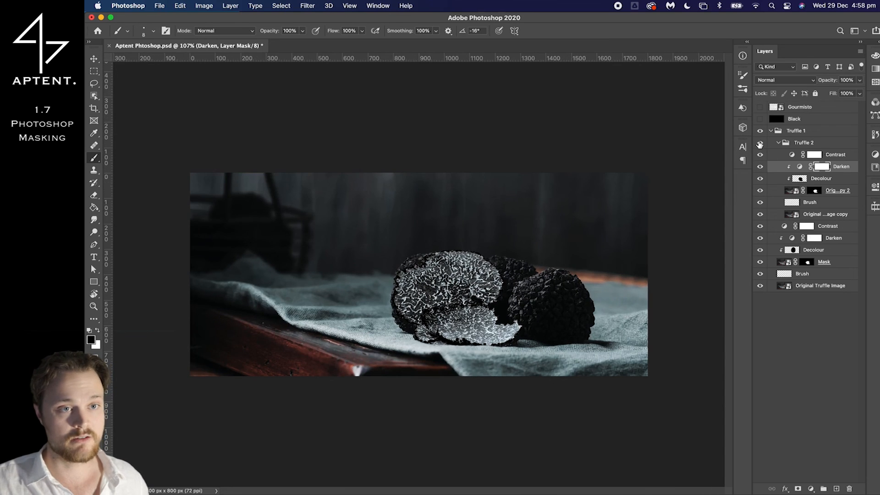